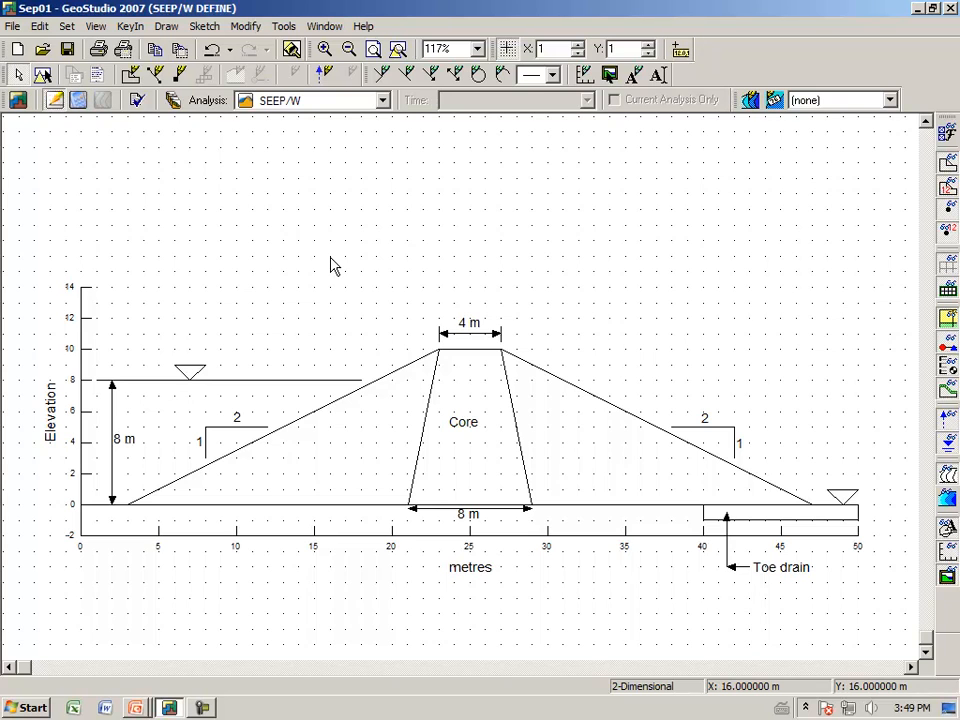
left_click(508, 49)
left_click(508, 49)
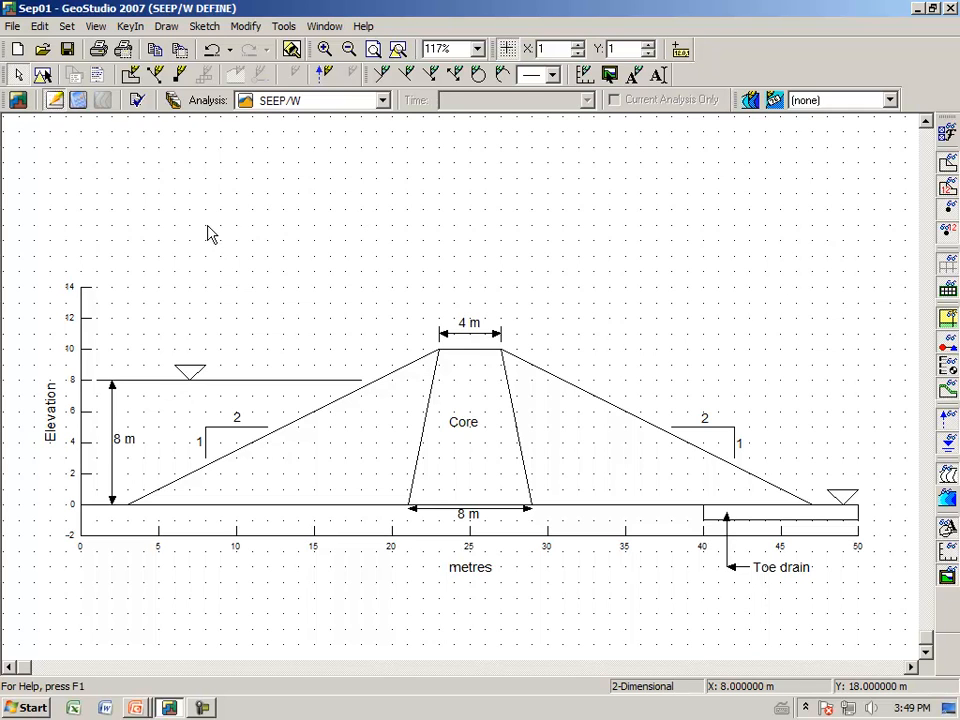
Step: Draw the triangular upstream shell region through the points (3, 0), (21, 0) and (23, 10), closing it at the start point
left_click(170, 28)
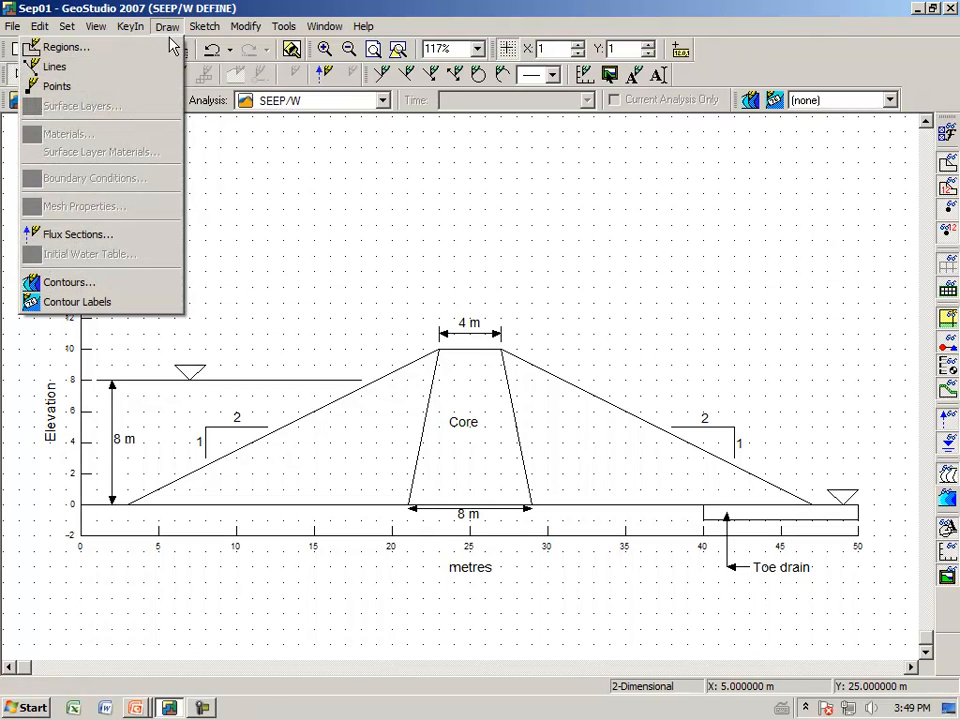
left_click(167, 46)
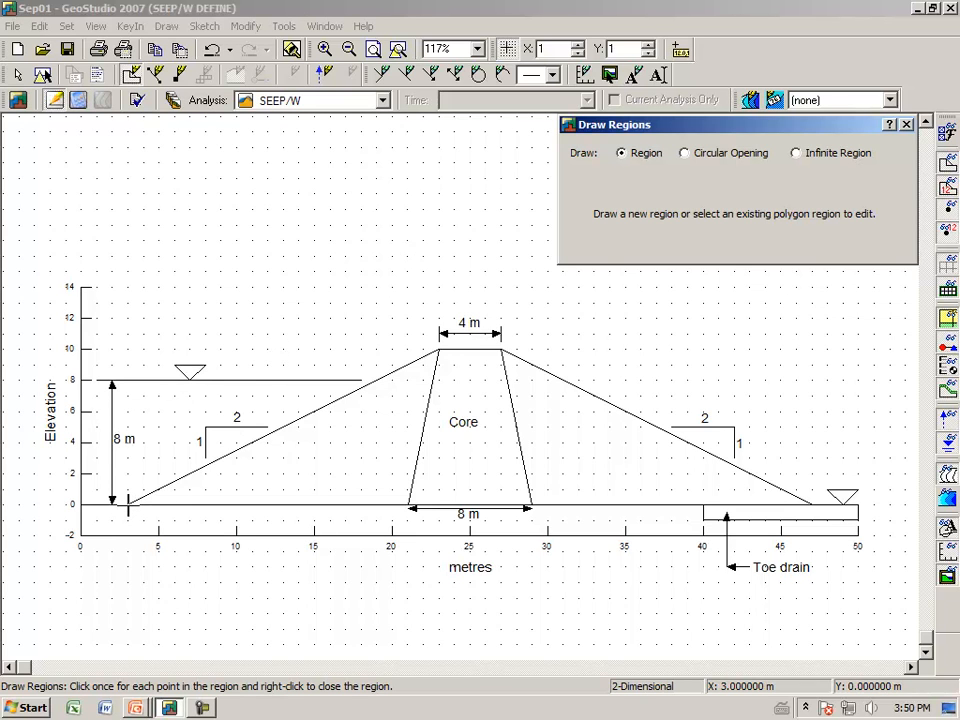
left_click(128, 504)
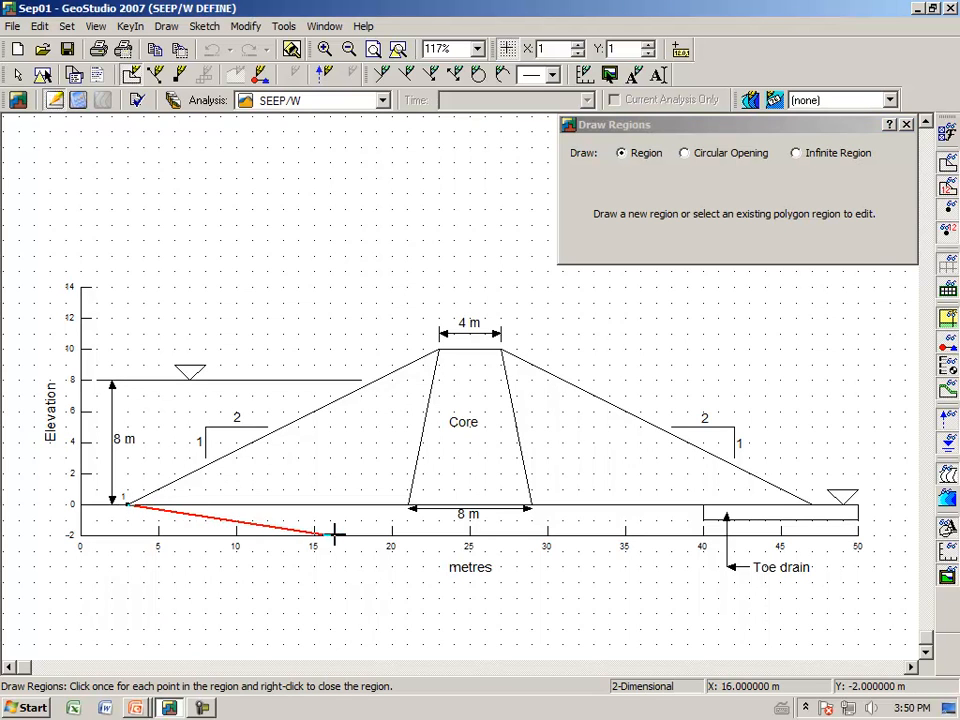
left_click(408, 504)
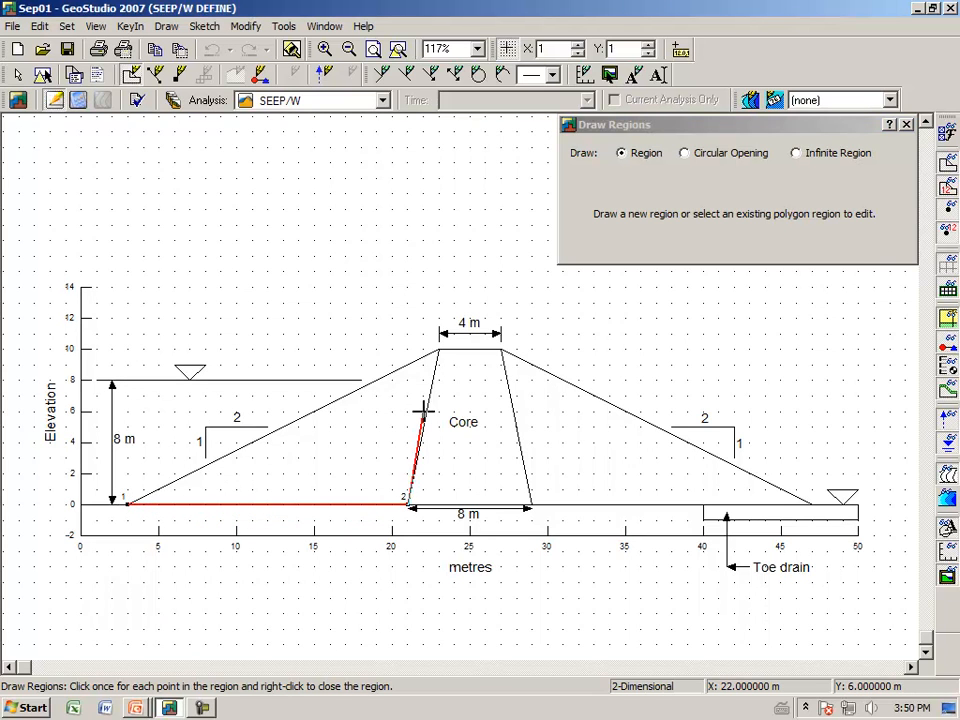
left_click(437, 348)
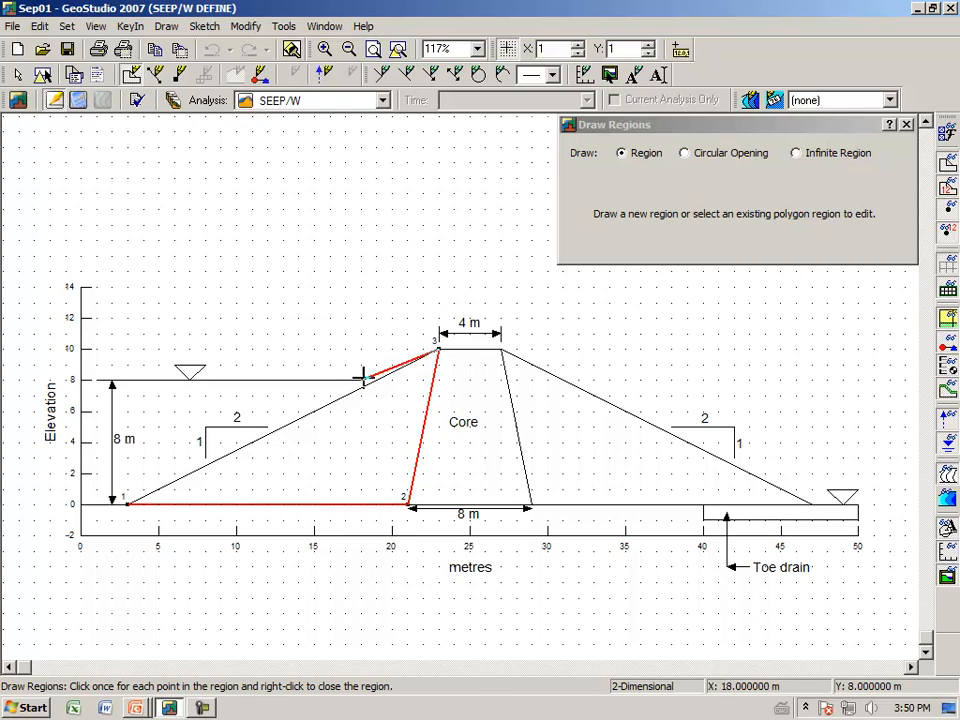
left_click(127, 500)
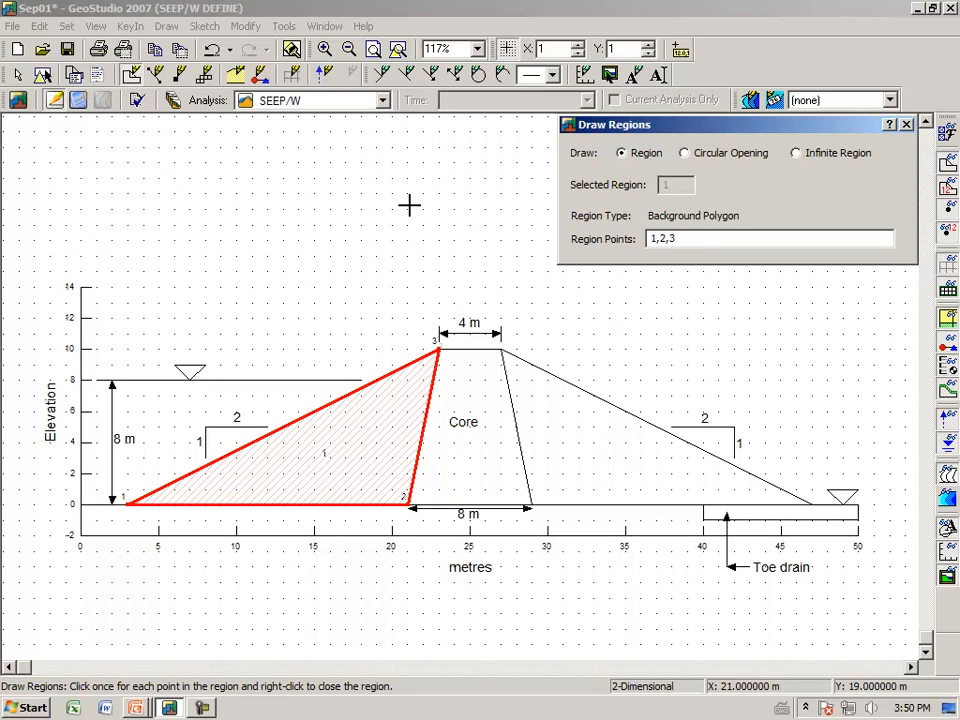
left_click_drag(724, 133, 478, 180)
left_click(438, 160)
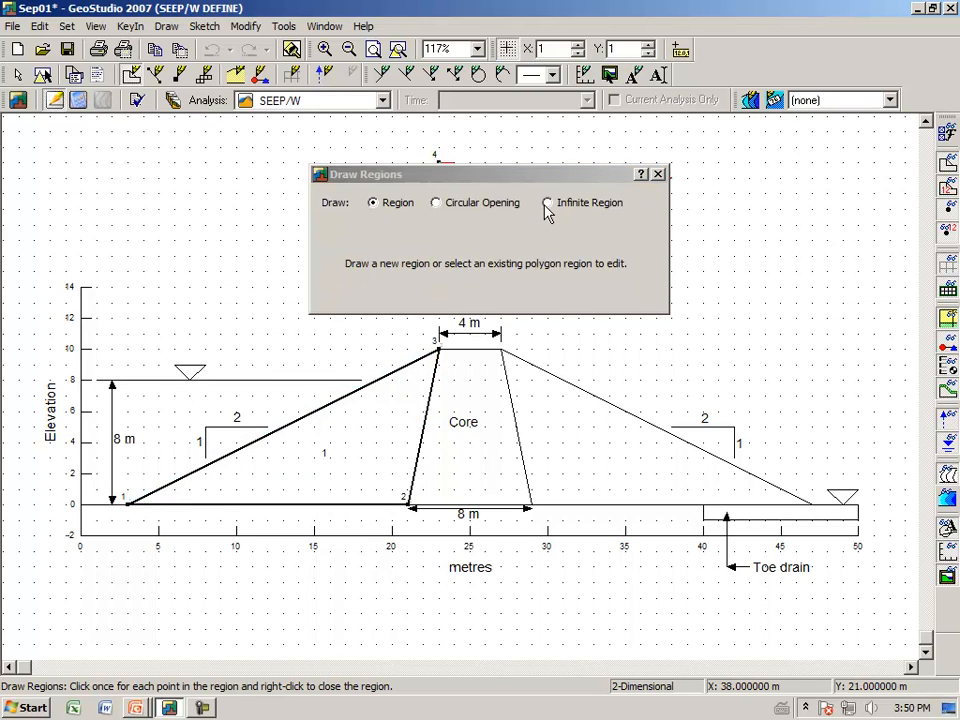
key("Escape")
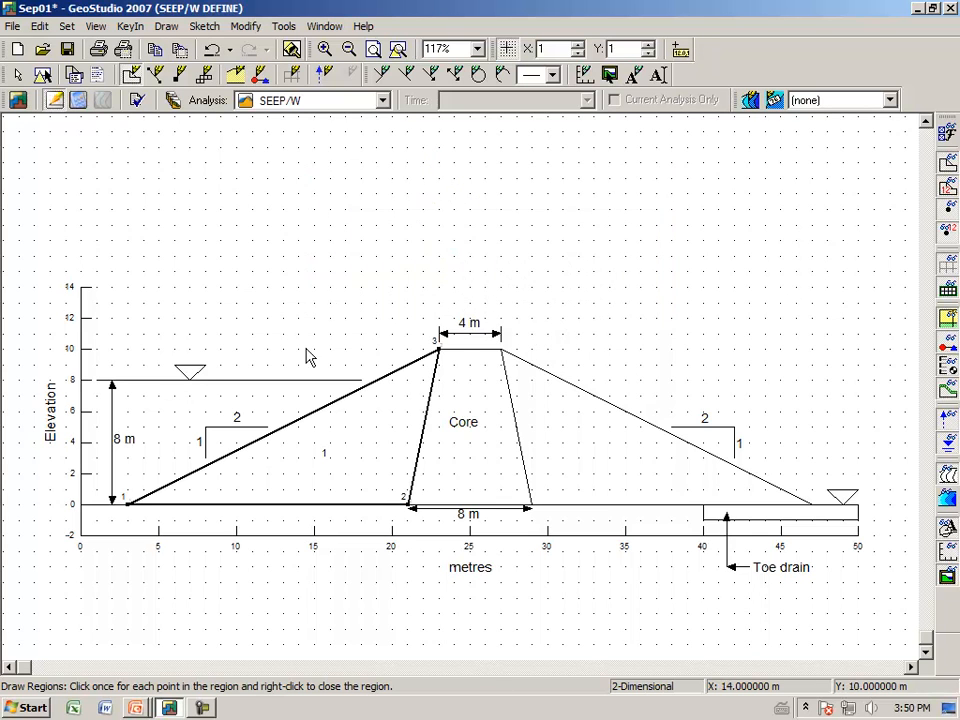
left_click(166, 27)
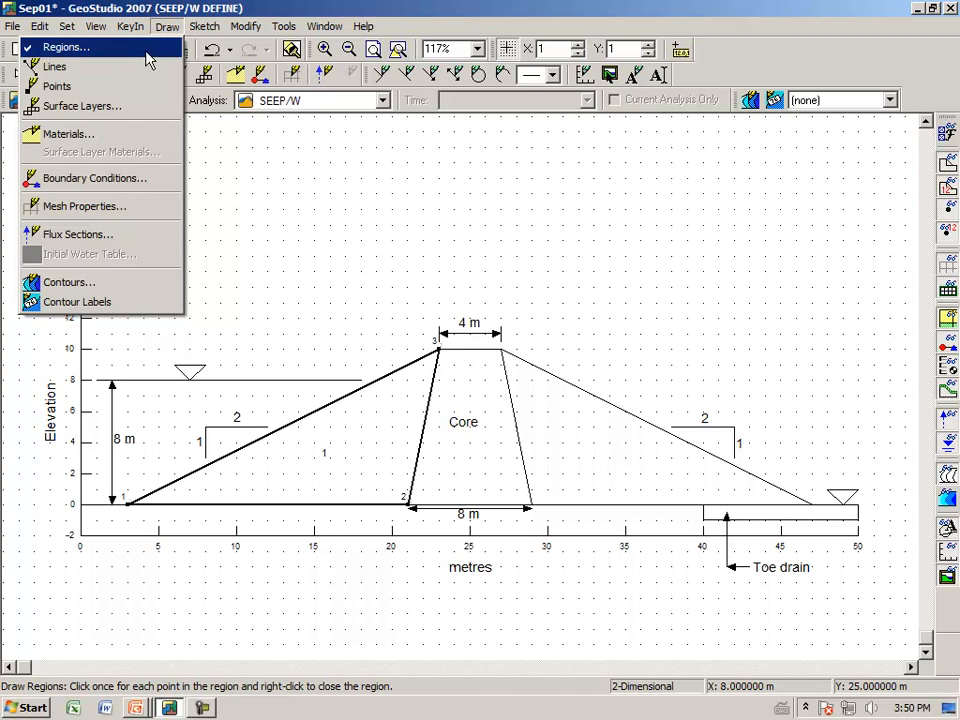
left_click(142, 49)
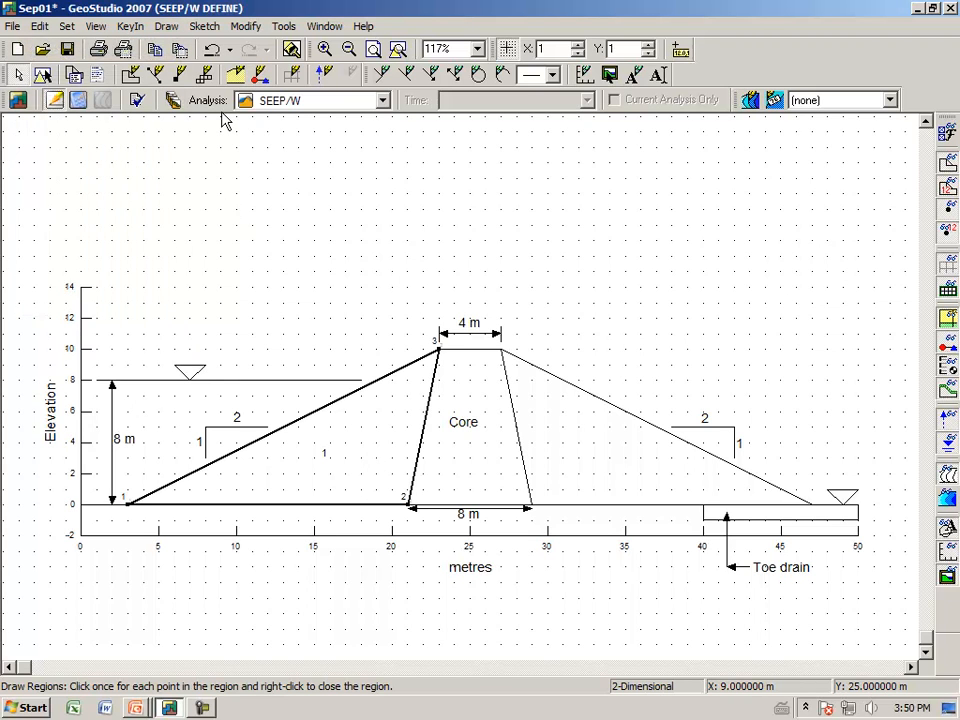
Step: Try a free line along the core's downstream face from (29, 0) to (27, 10), and undo it
left_click(167, 26)
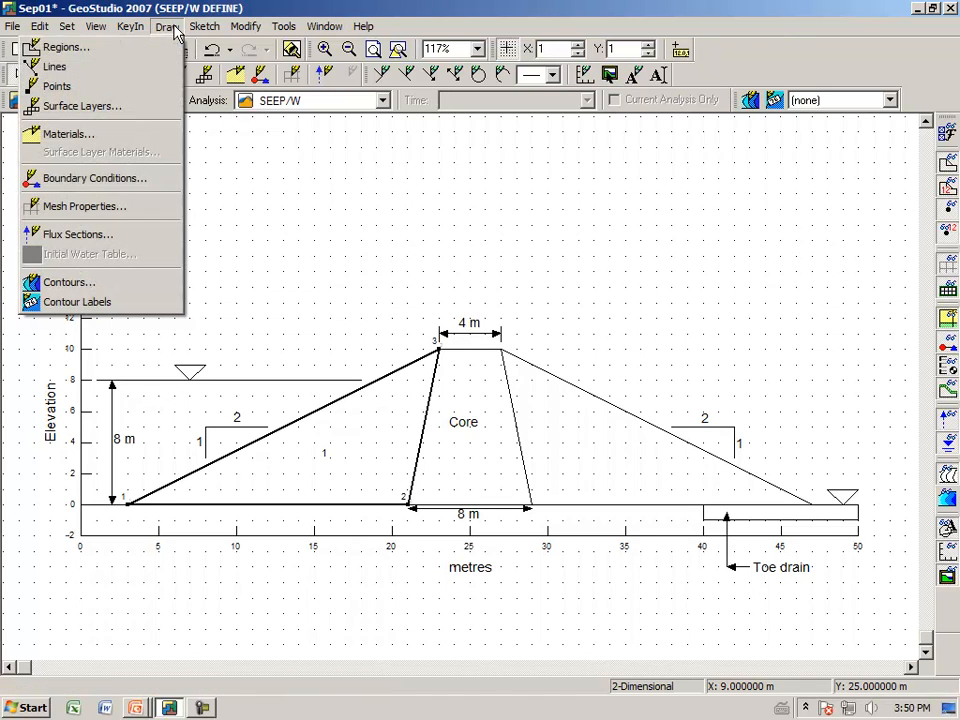
left_click(141, 66)
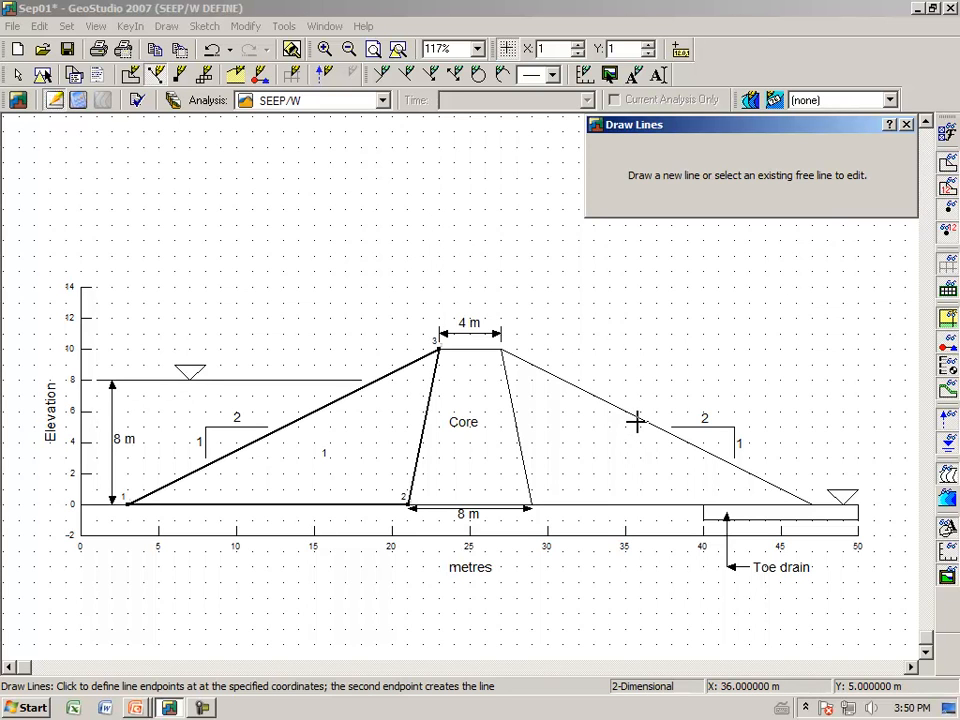
left_click(535, 508)
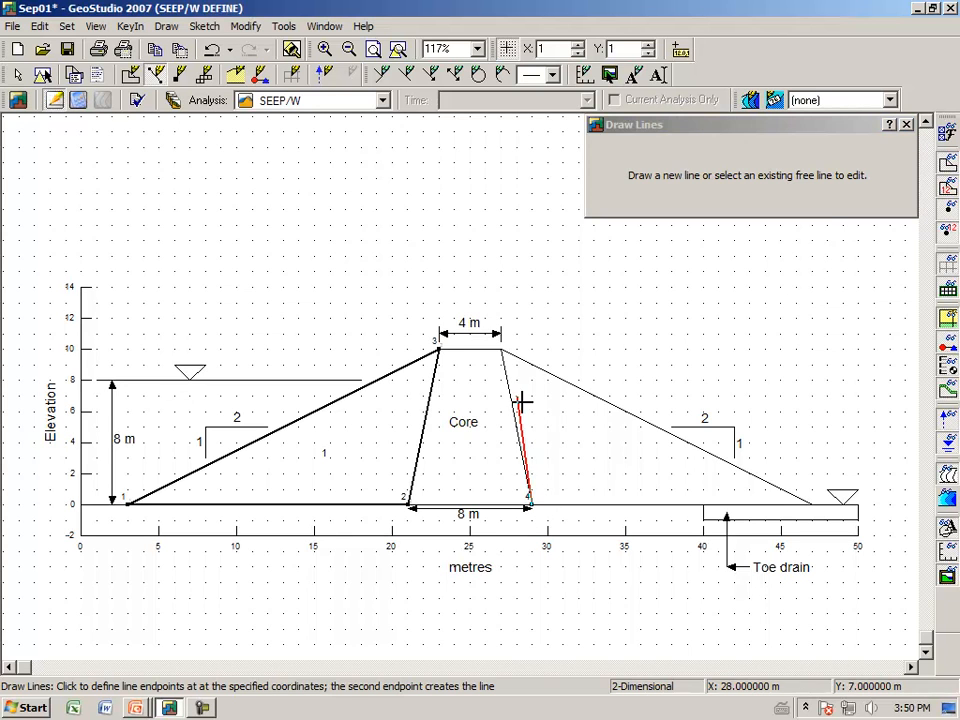
left_click(502, 350)
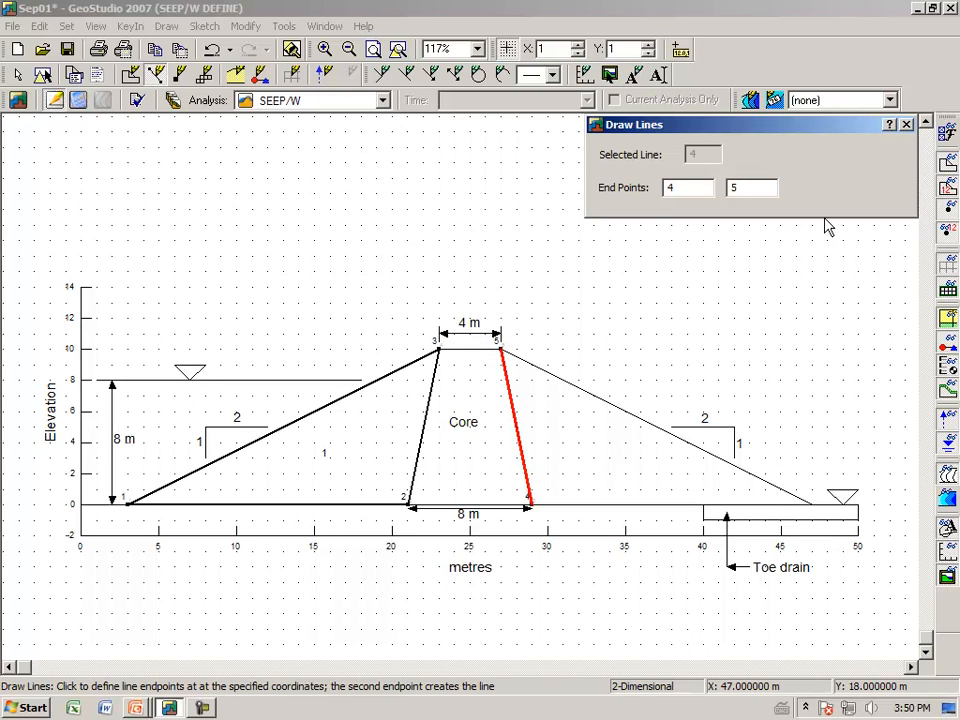
left_click(907, 124)
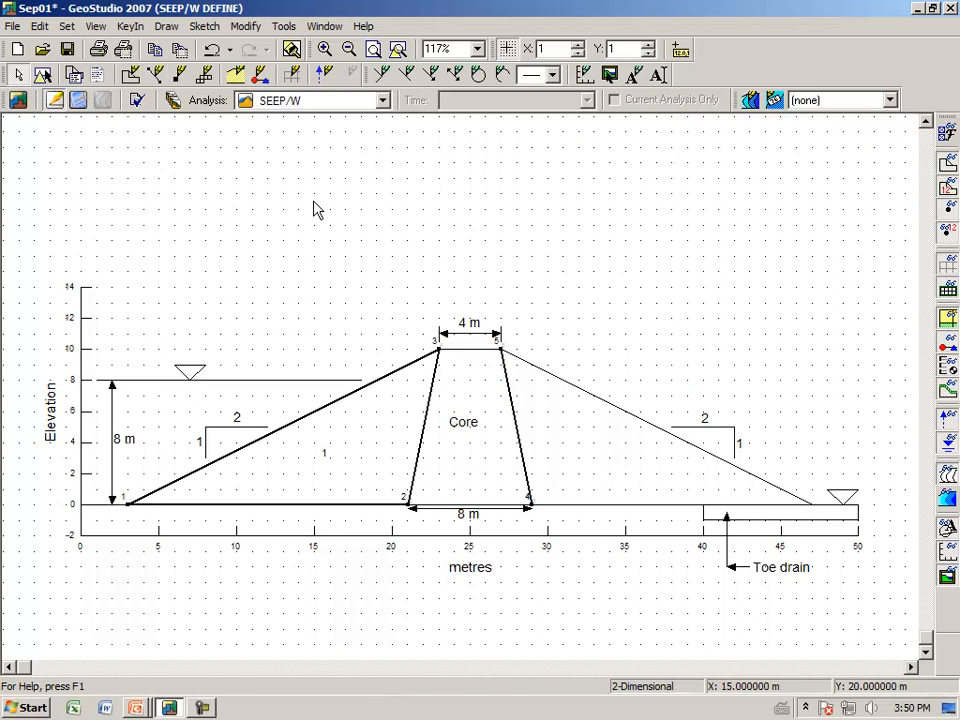
left_click(211, 52)
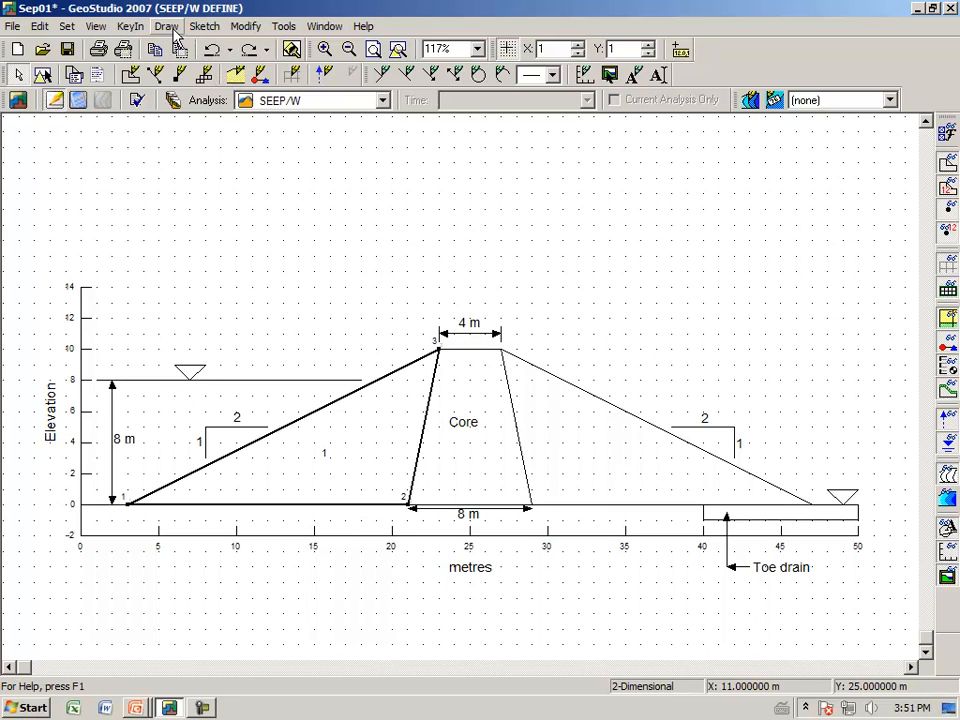
Step: Draw the triangular downstream shell region through the points (29, 0), (27, 10) and (47, 0)
left_click(167, 28)
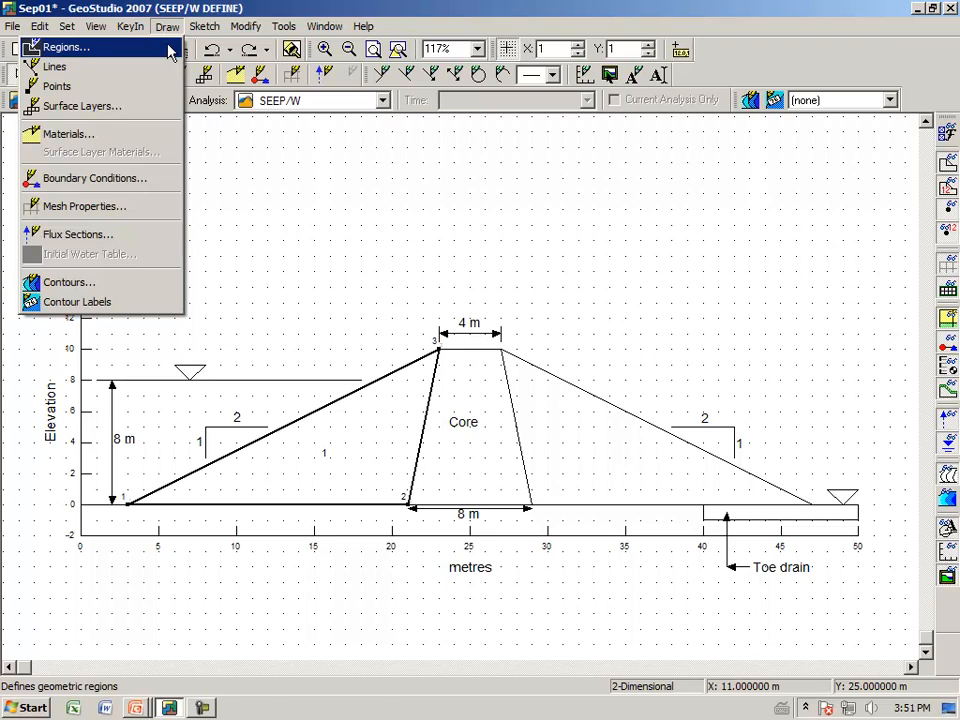
left_click(171, 47)
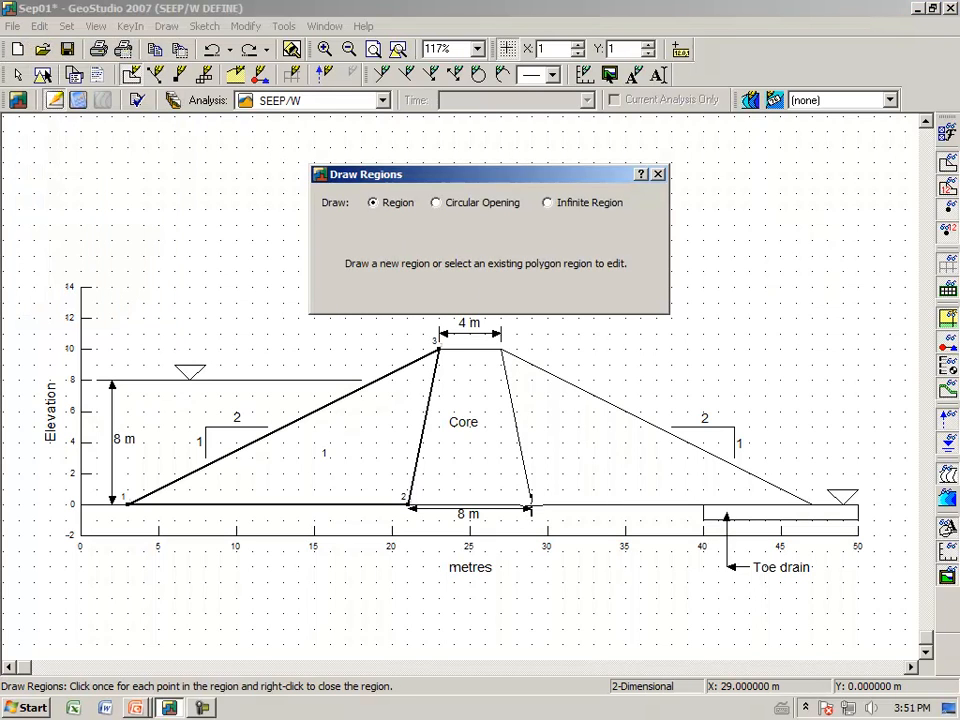
left_click(529, 503)
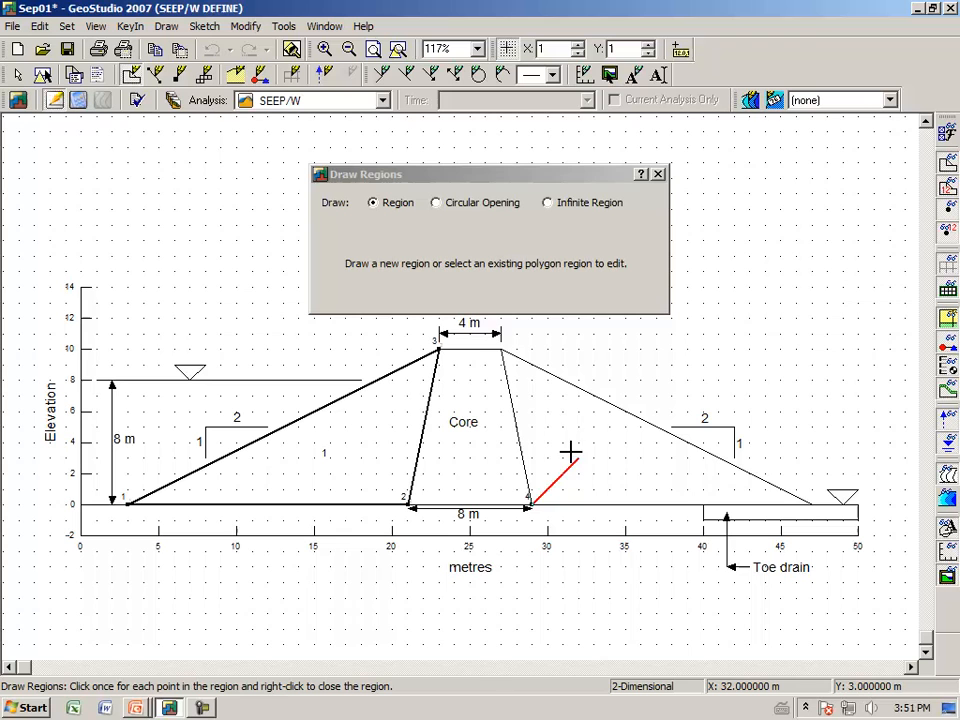
left_click(501, 352)
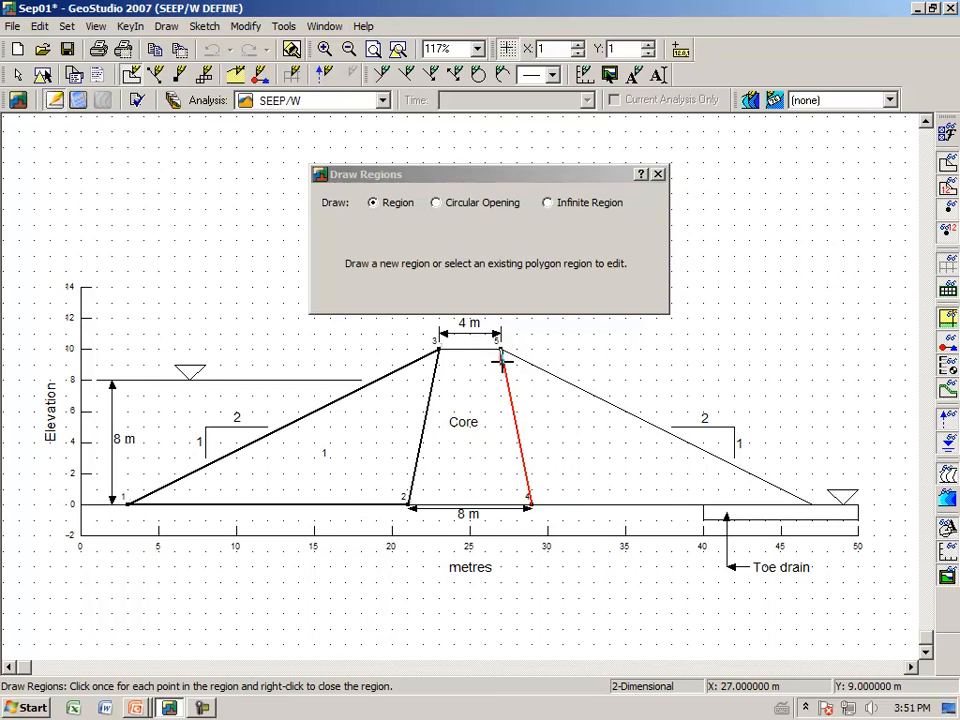
left_click(811, 505)
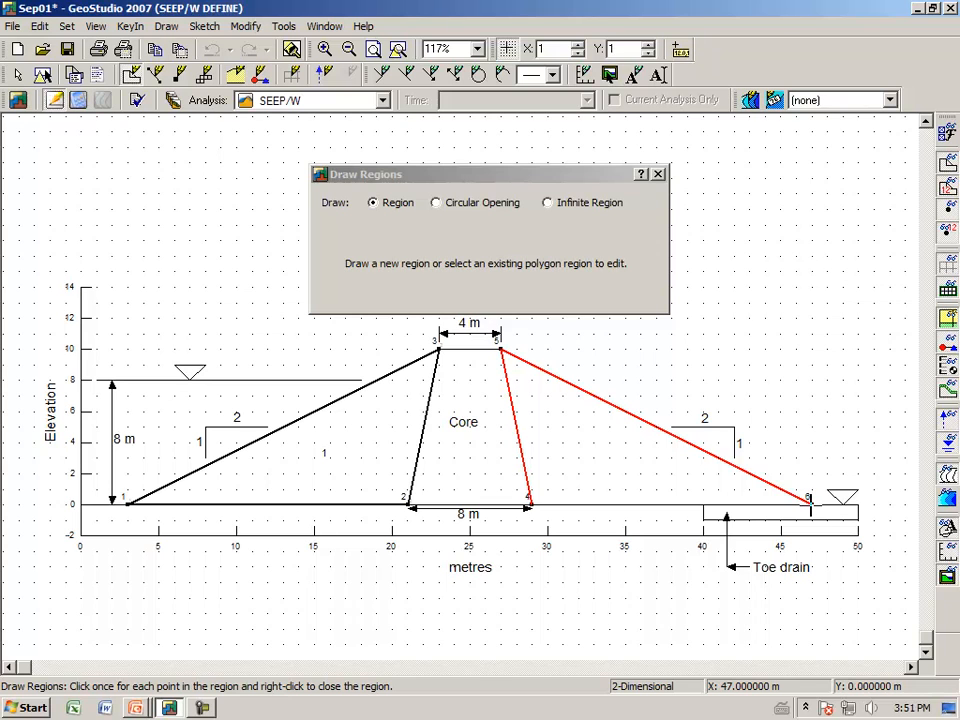
right_click(601, 371)
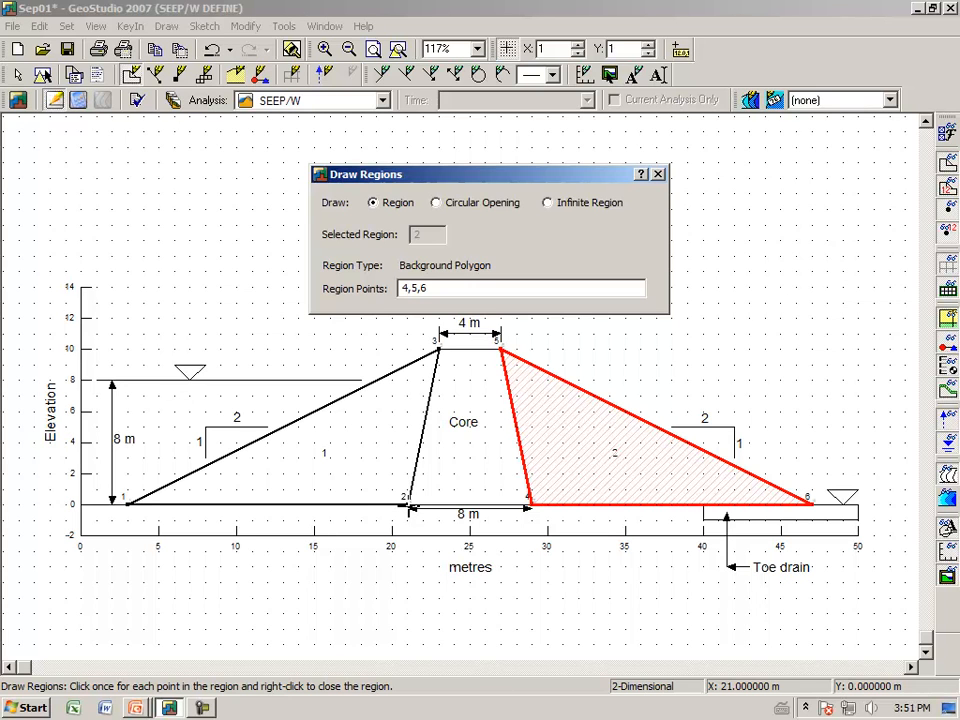
Step: Draw the core region through (21, 0), (29, 0), (27, 10) and (23, 10), finish region drawing and turn off the grid
left_click(408, 505)
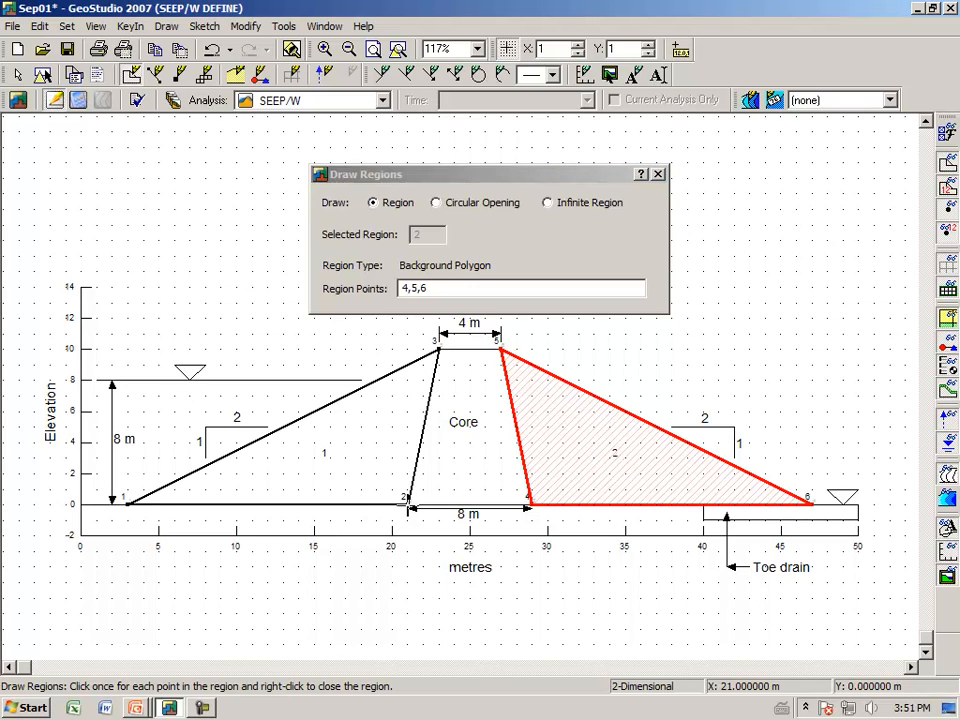
left_click(531, 505)
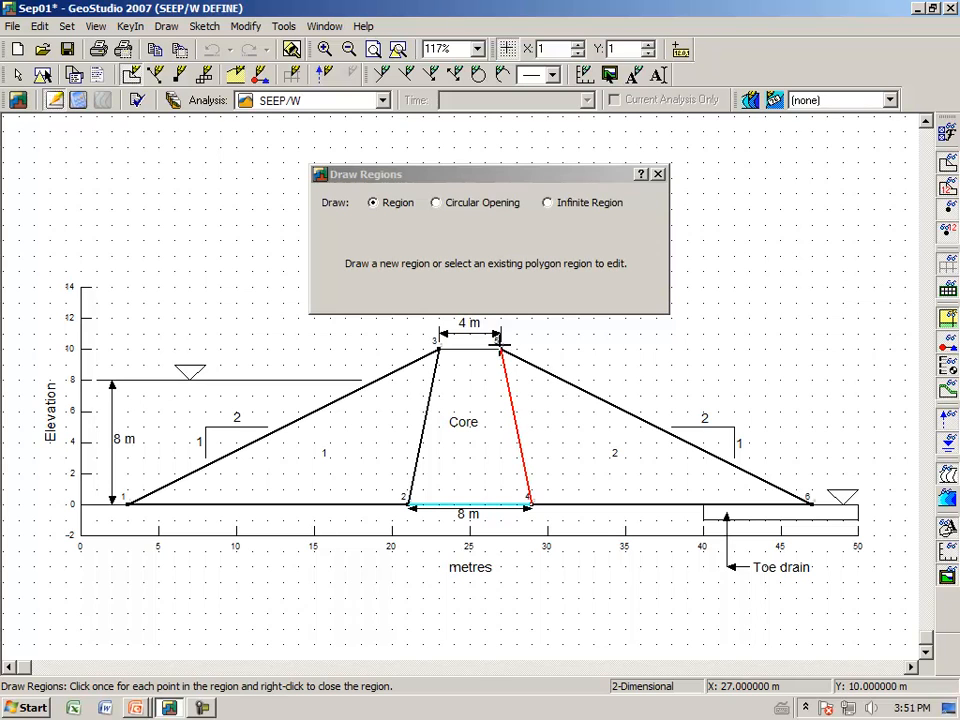
left_click(499, 348)
left_click(437, 348)
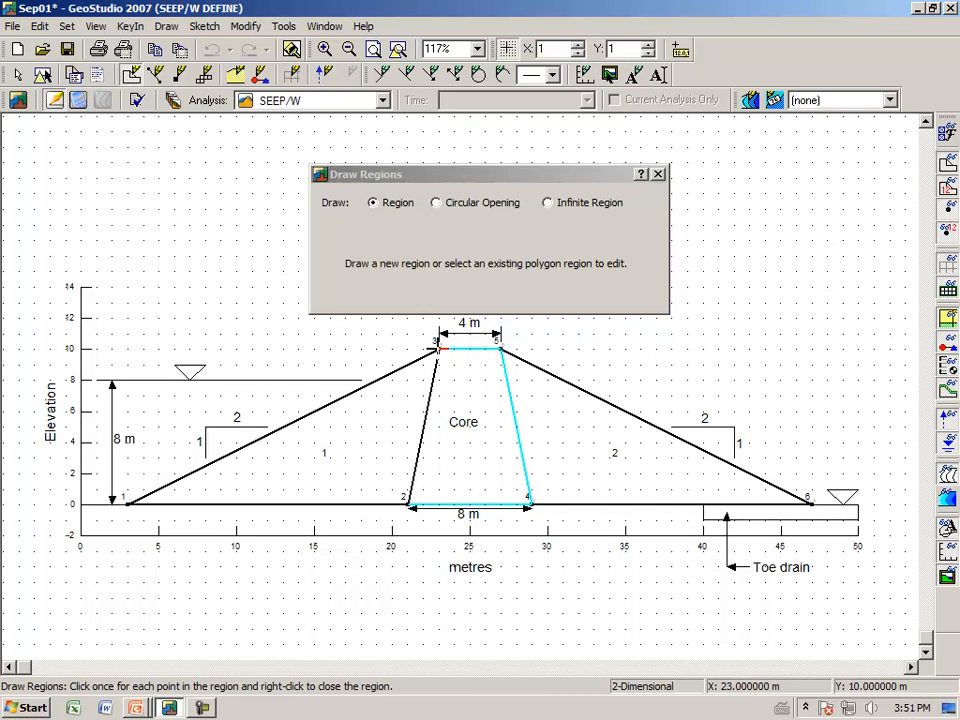
right_click(437, 348)
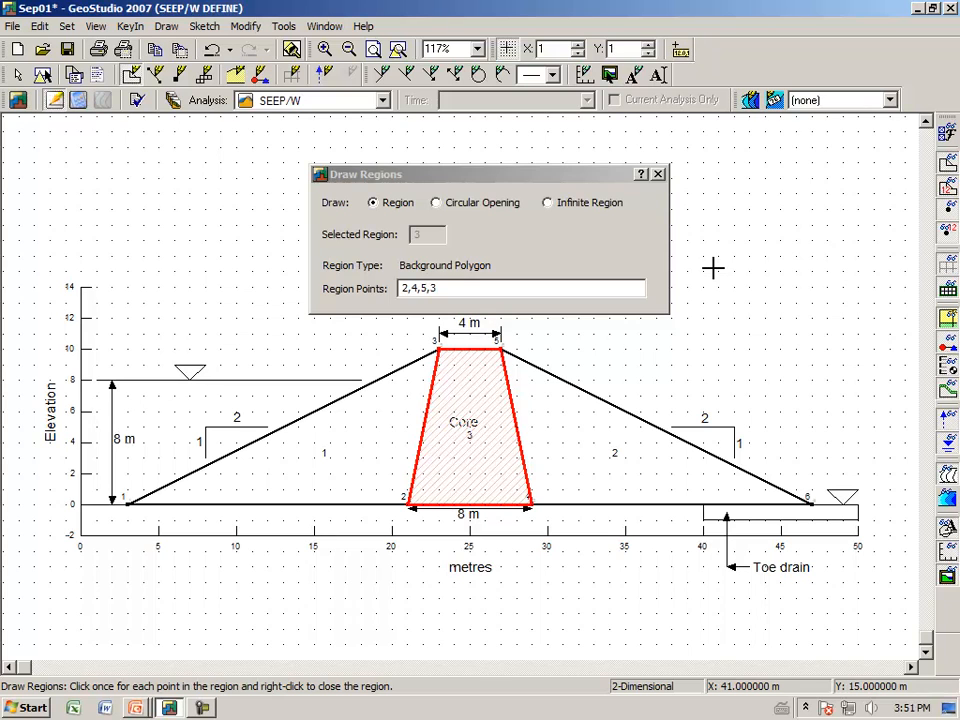
key("Escape")
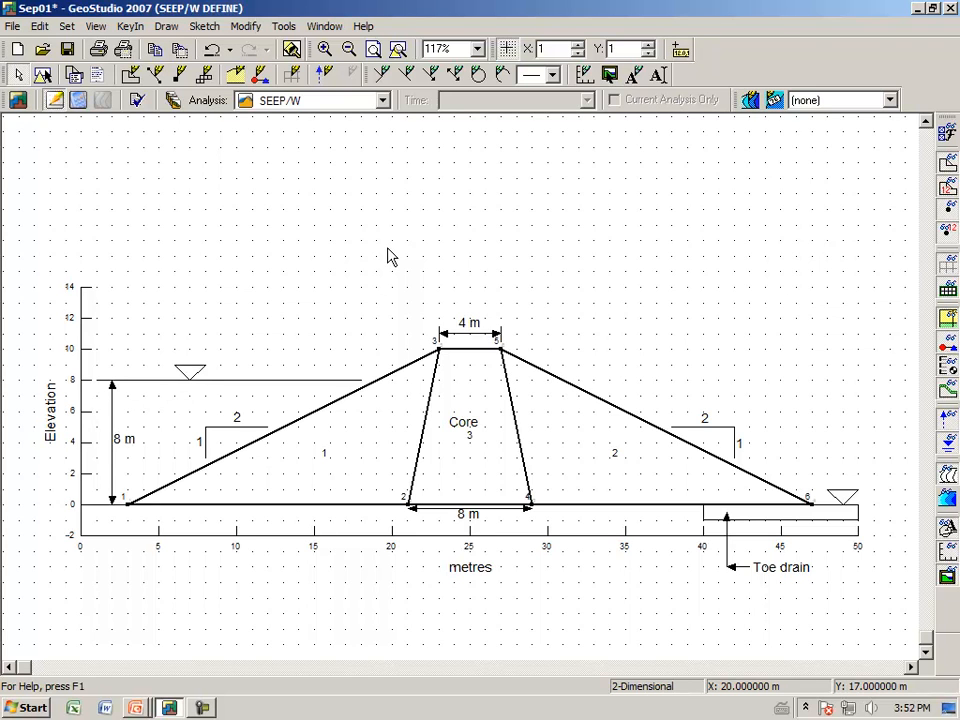
left_click(506, 48)
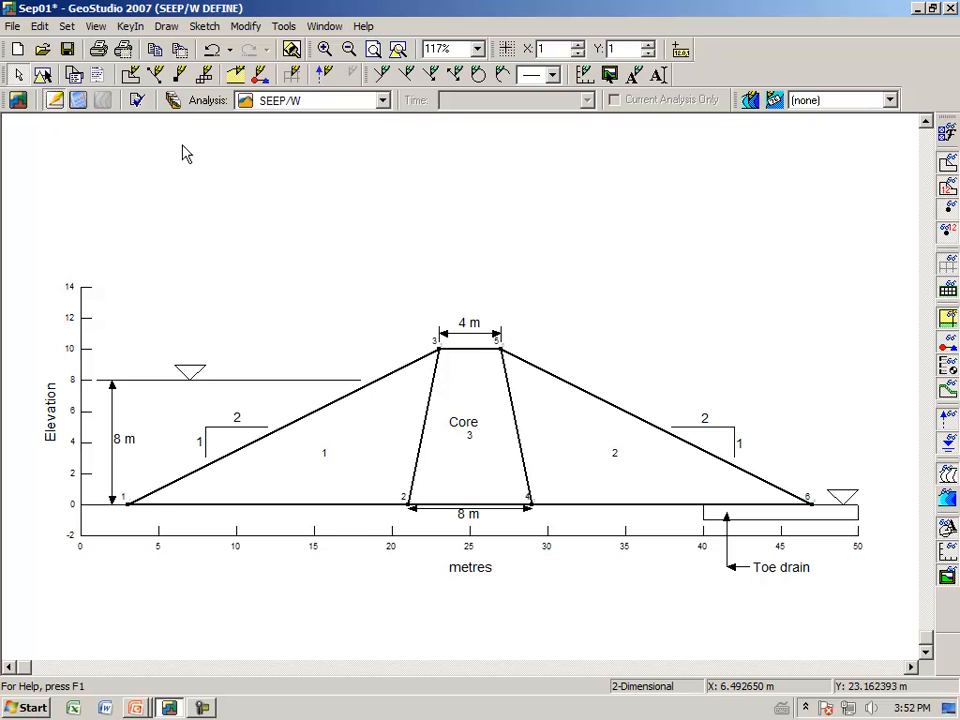
Step: Define Material 1 with the Saturated Only model and a saturated conductivity of 1 m/sec
left_click(129, 27)
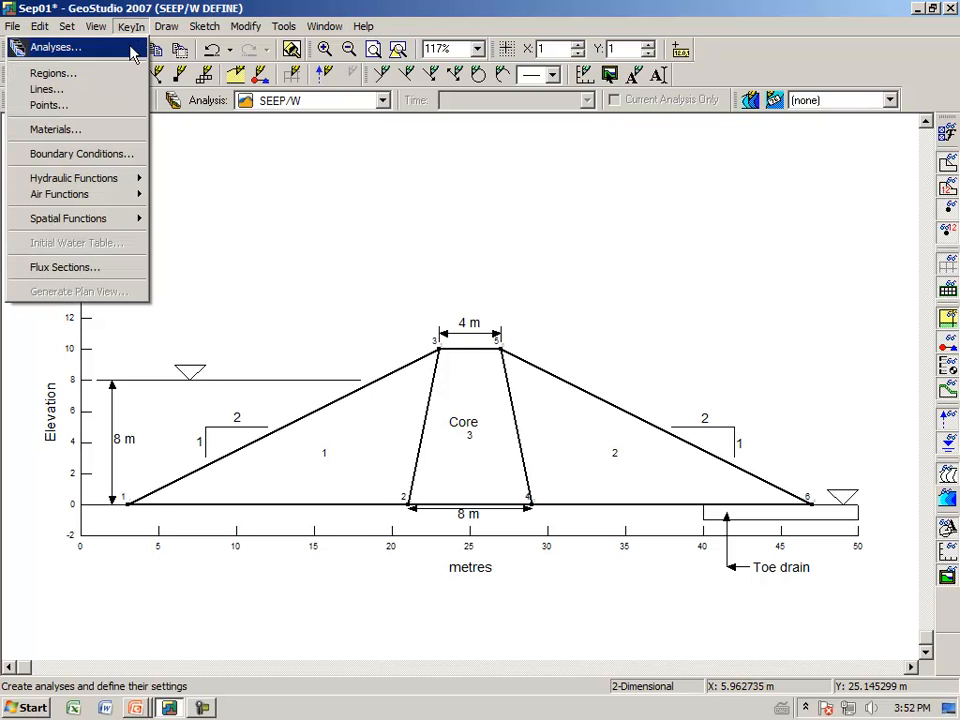
left_click(114, 129)
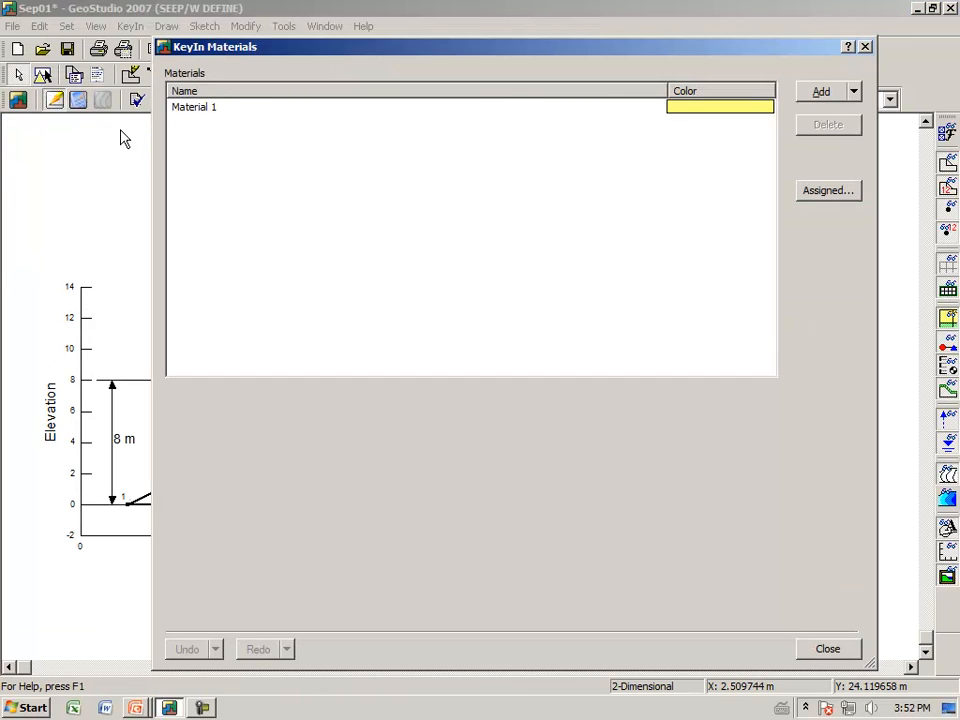
left_click(203, 110)
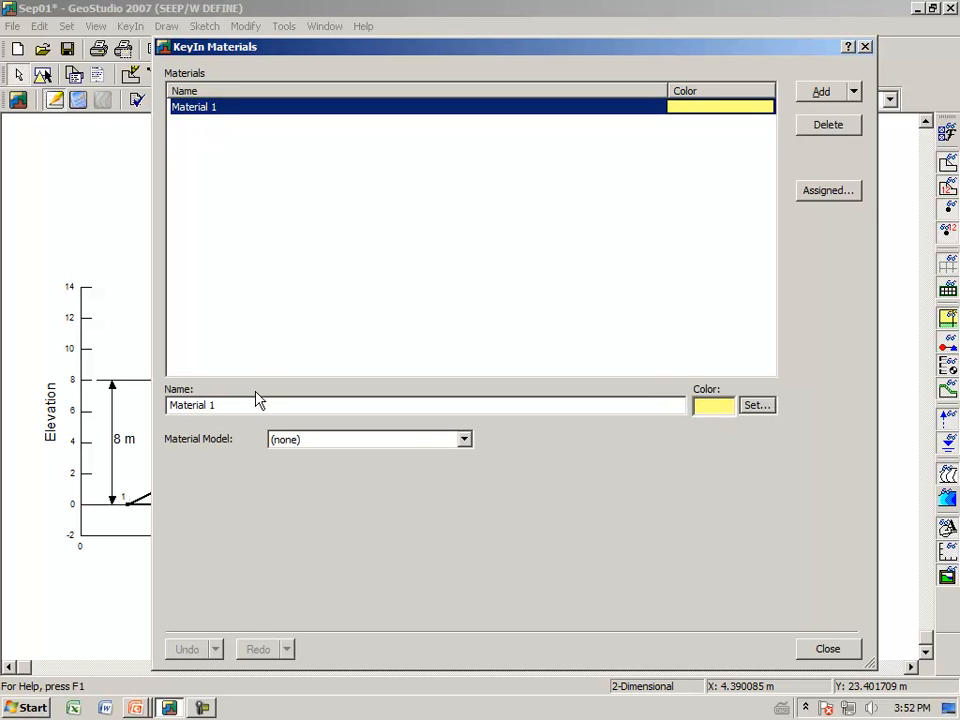
left_click(465, 440)
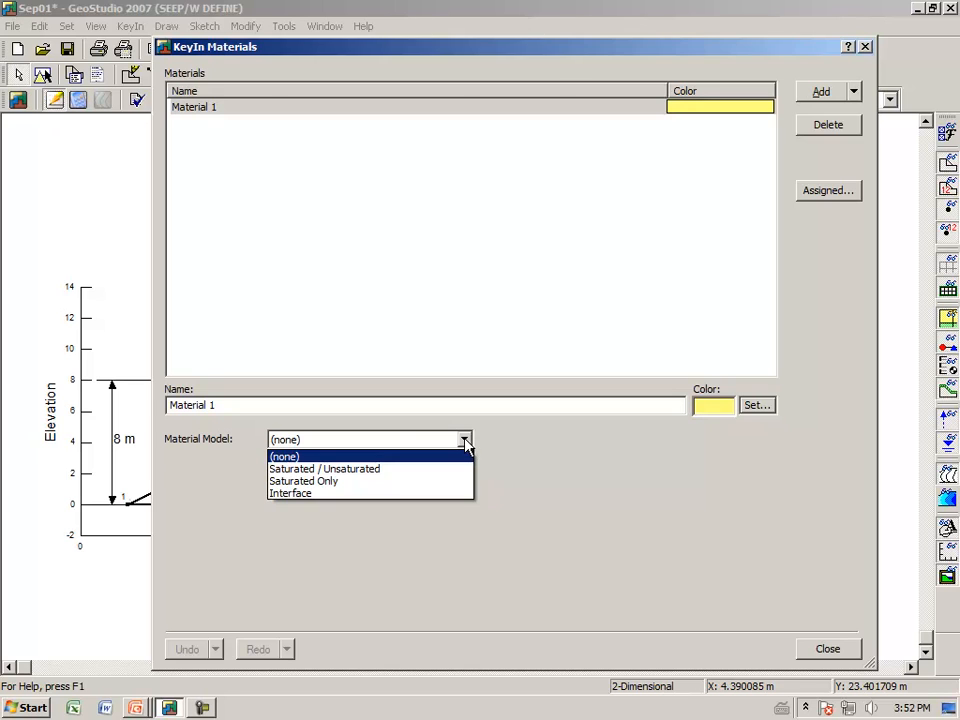
left_click(334, 481)
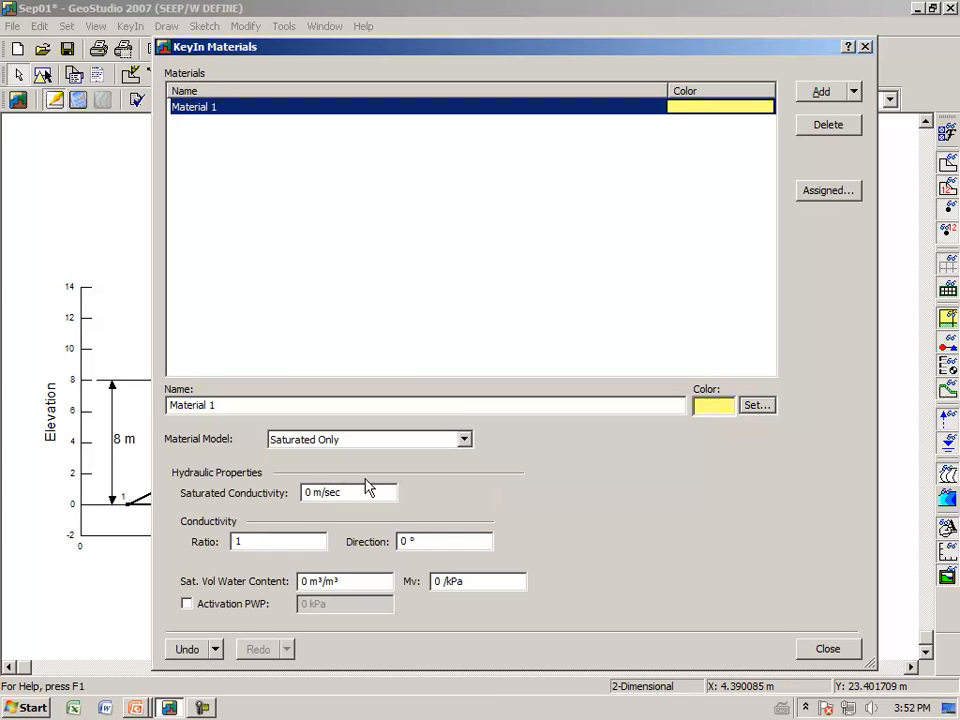
left_click(357, 492)
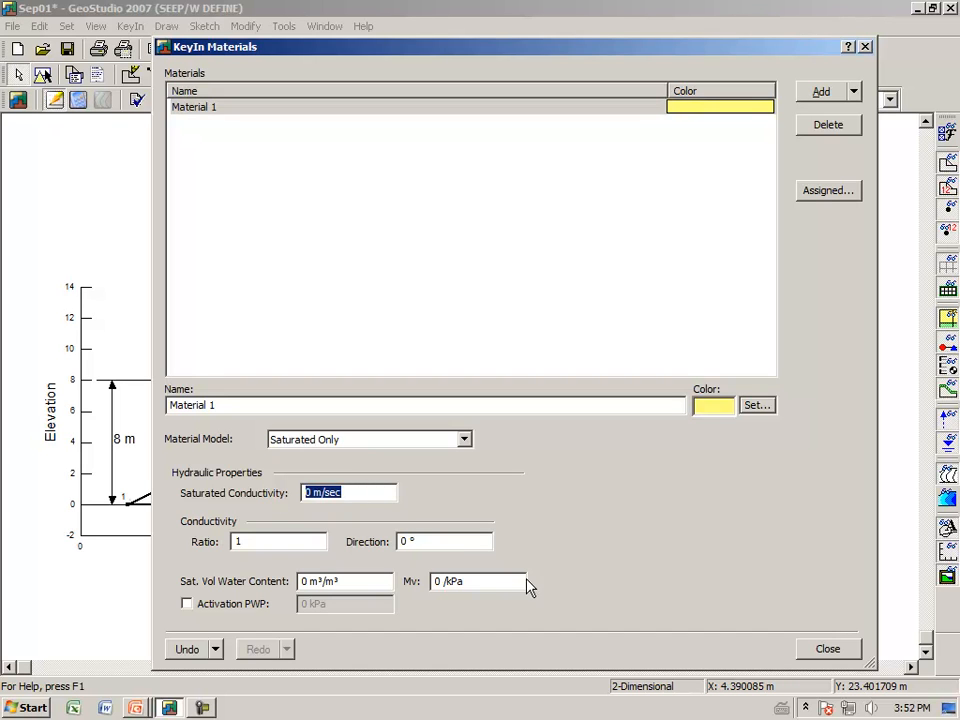
type("1")
key("Tab")
left_click(827, 650)
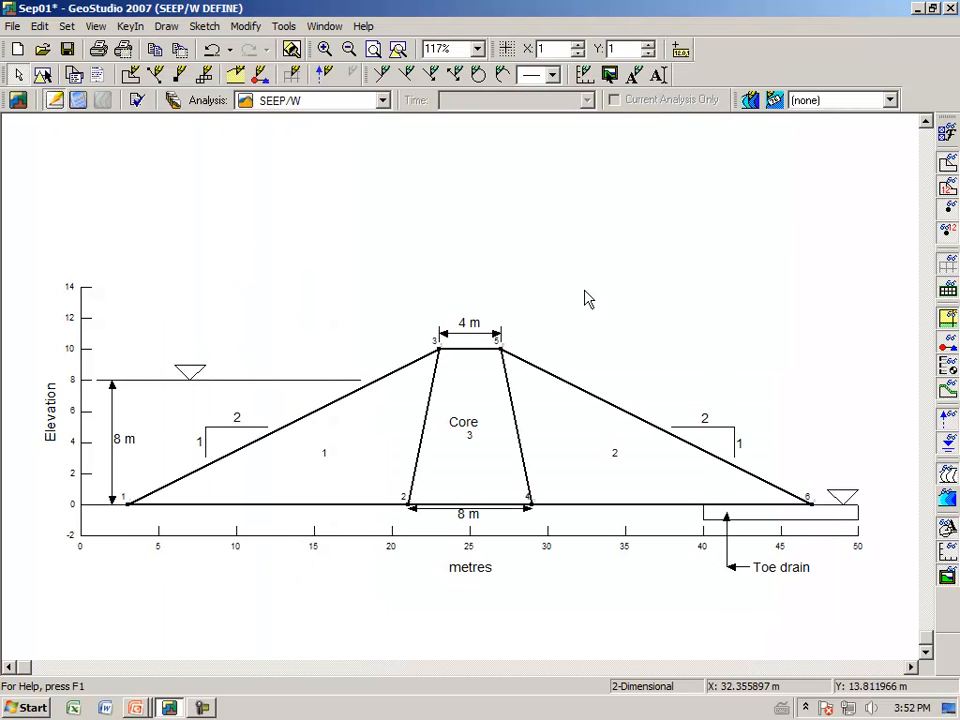
Step: Assign Material 1 to the upstream shell, core and downstream shell regions, and finish assigning materials
left_click(167, 27)
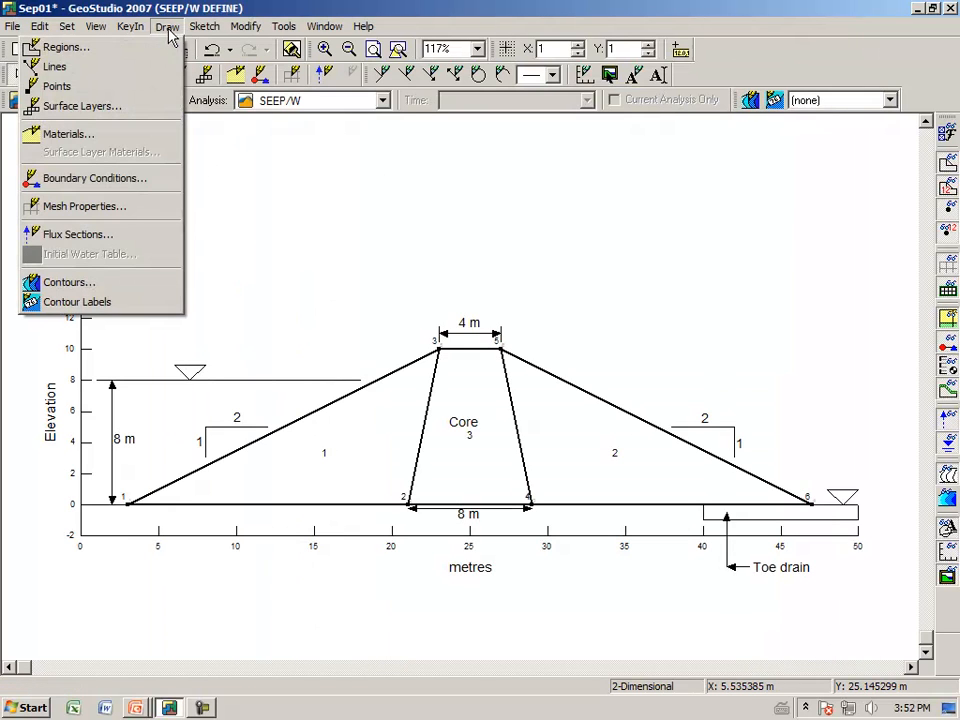
left_click(150, 134)
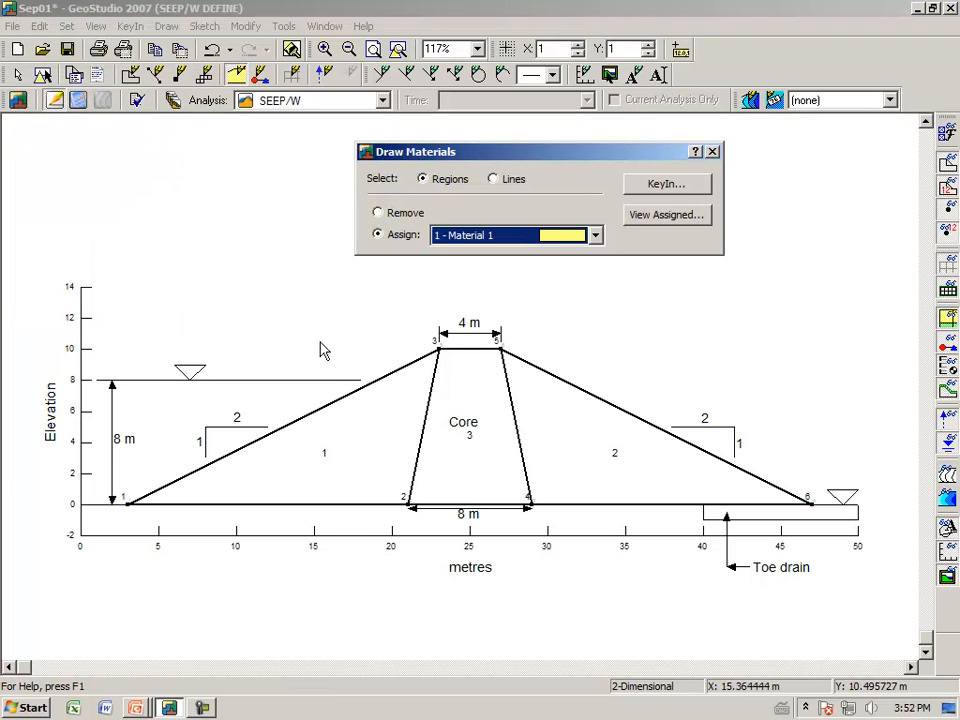
left_click(371, 438)
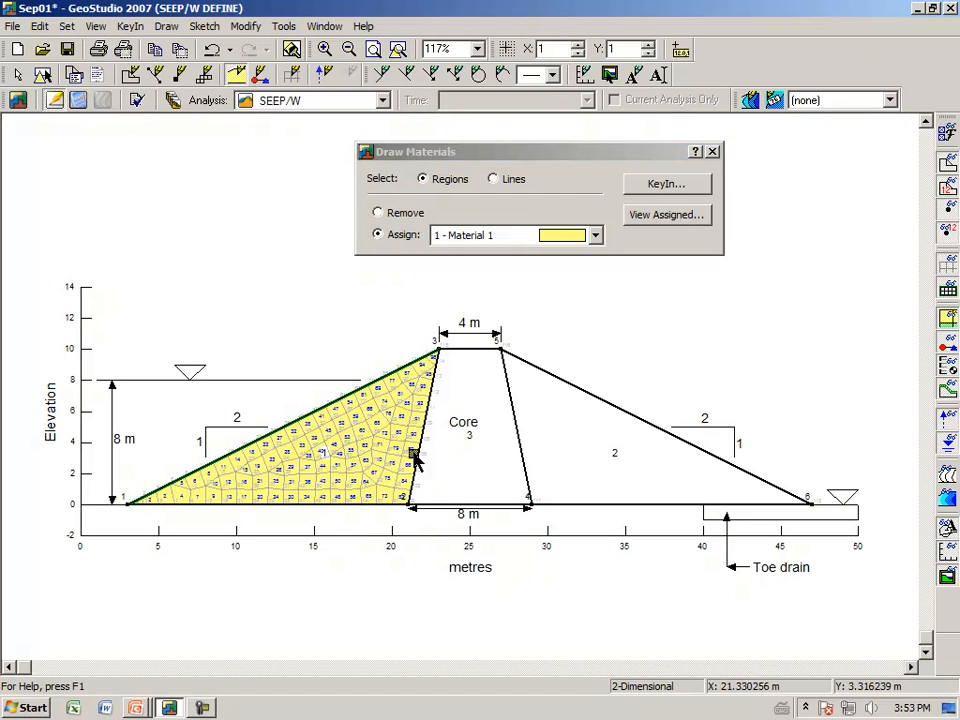
left_click(468, 455)
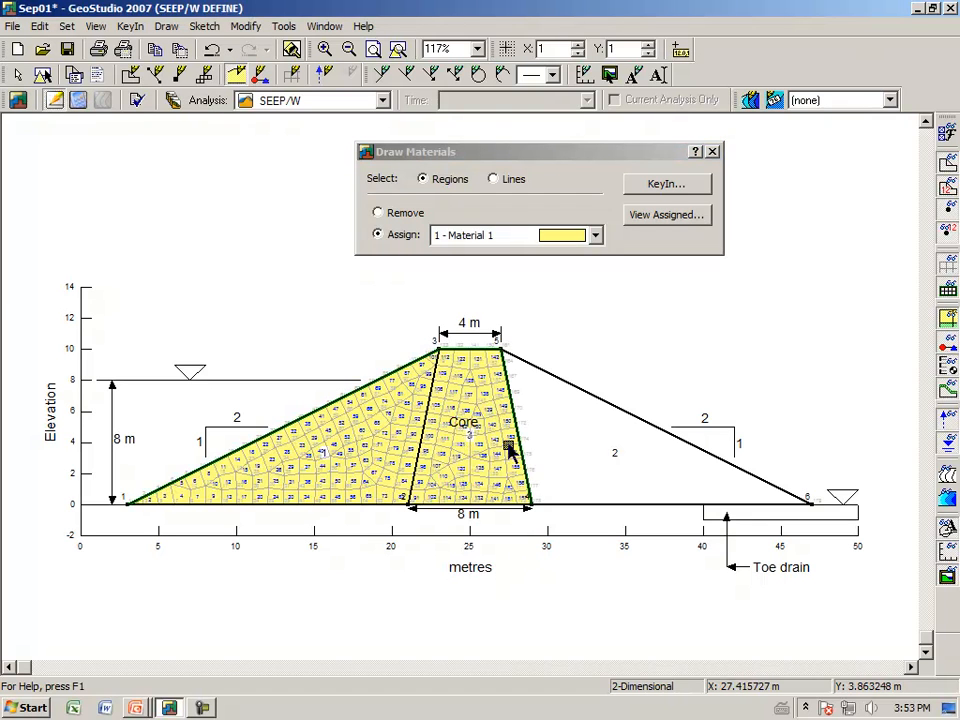
left_click(563, 443)
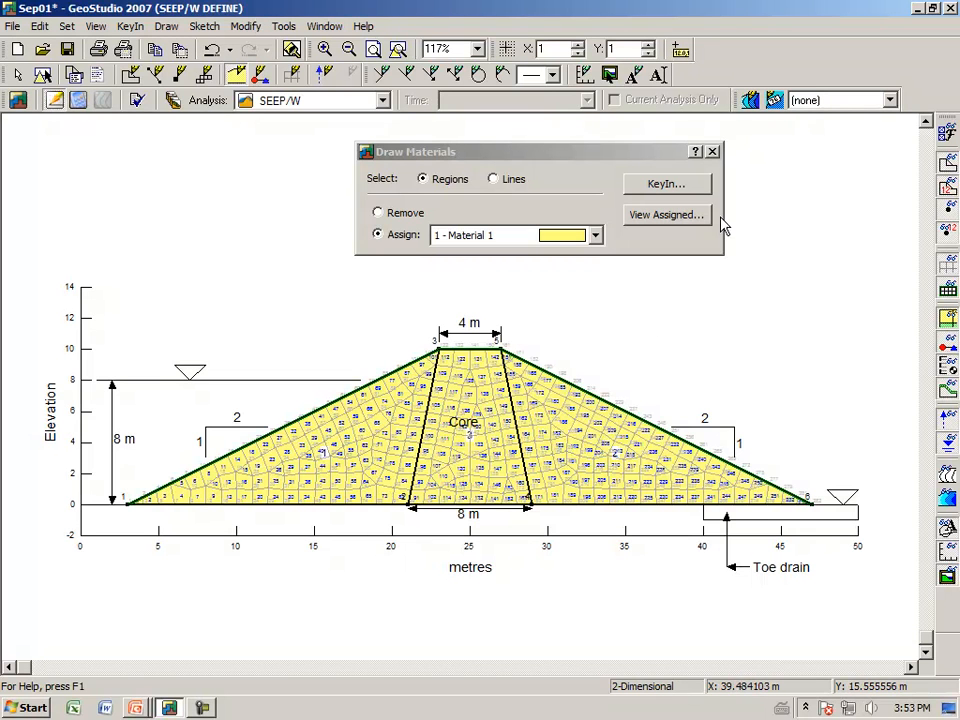
left_click(712, 152)
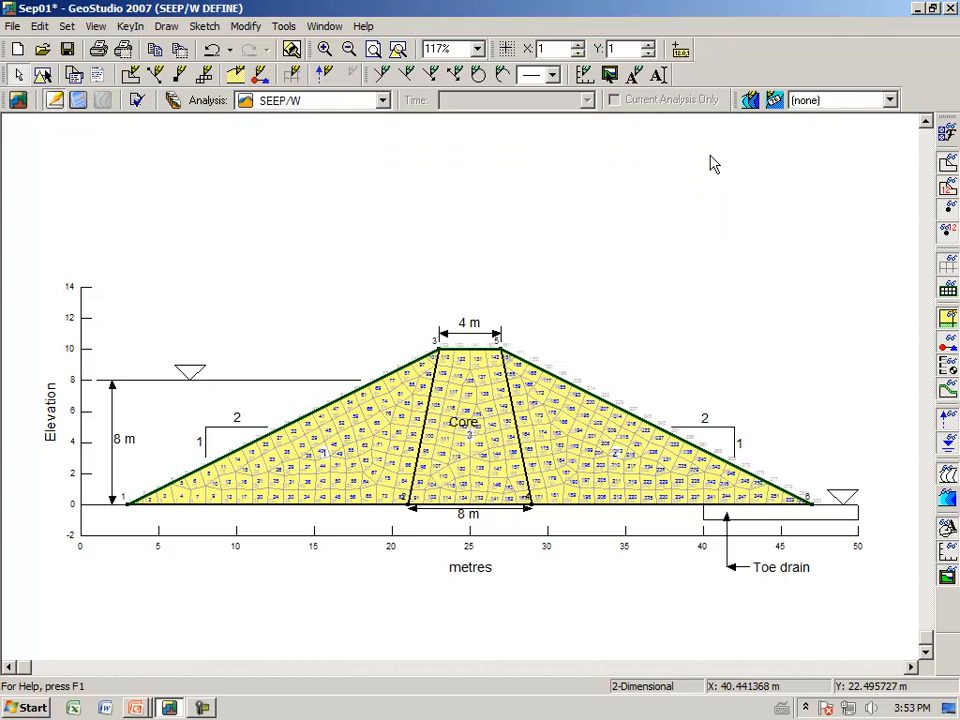
Step: Hide the element and node numbers on the mesh and zoom in on the core
left_click(948, 267)
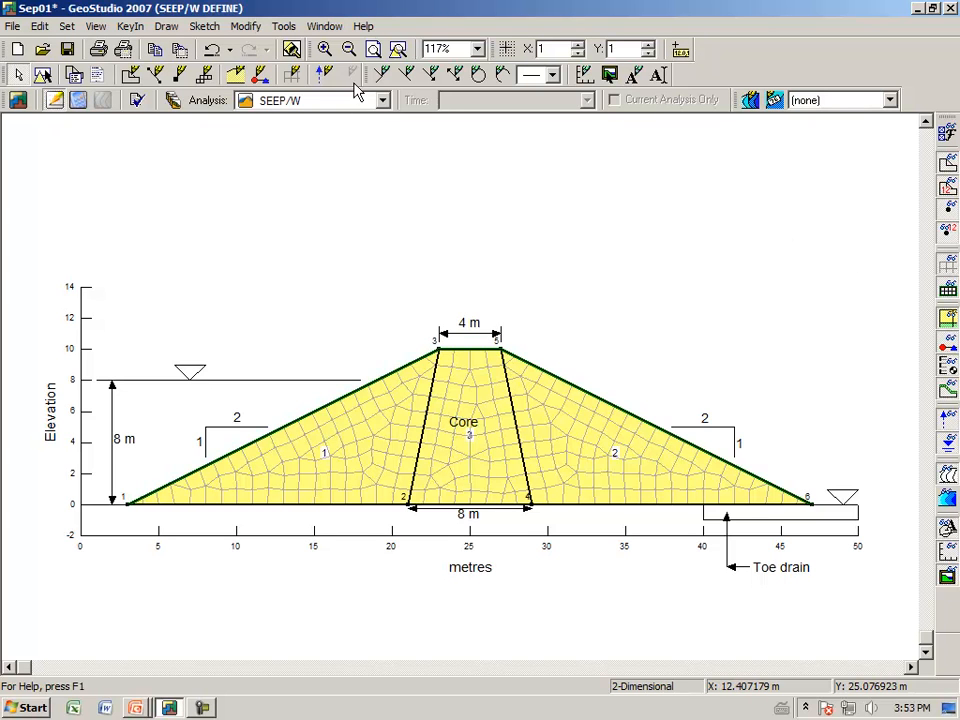
left_click(325, 50)
left_click_drag(380, 300, 563, 582)
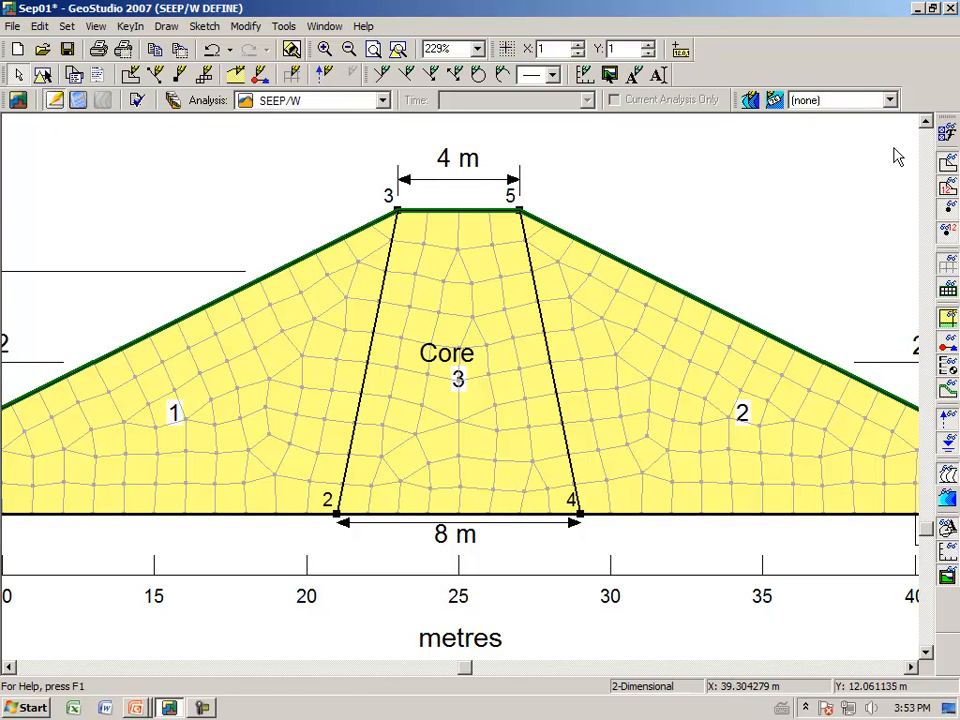
Step: Enable Mesh Labels in the view preferences and examine the element and node numbers inside the core up close
left_click(947, 137)
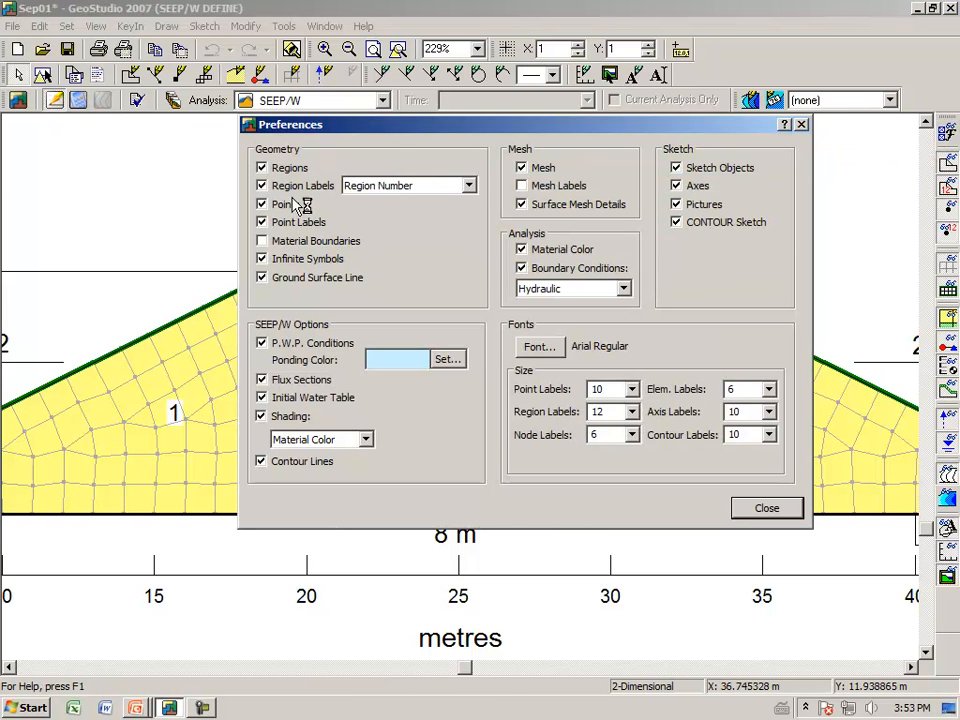
left_click(521, 186)
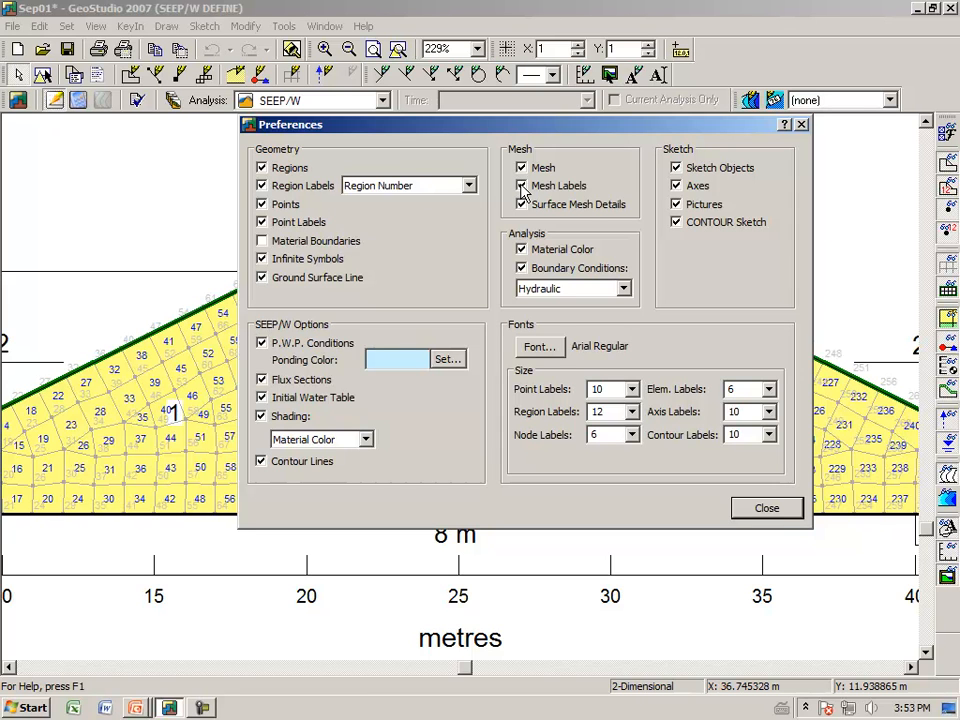
left_click(786, 510)
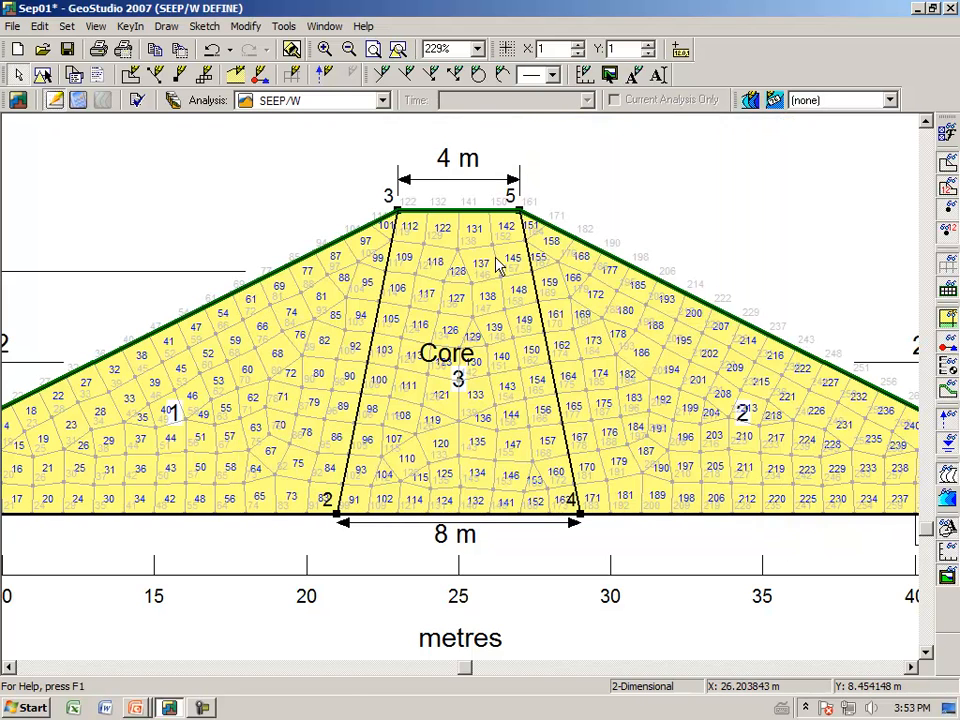
left_click(325, 50)
left_click_drag(395, 270, 552, 398)
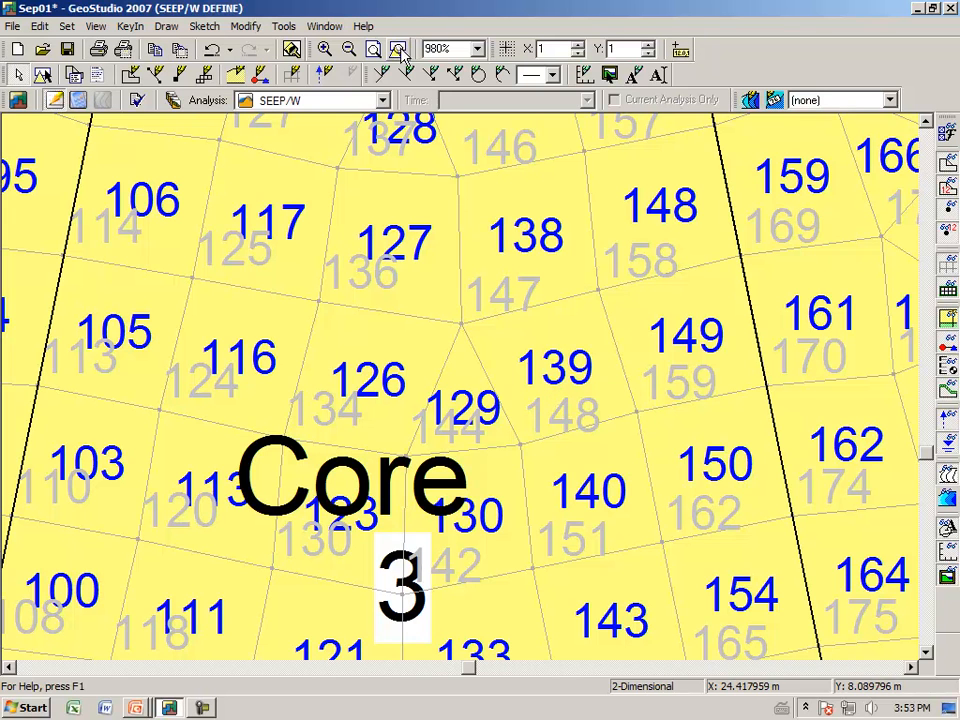
left_click(291, 49)
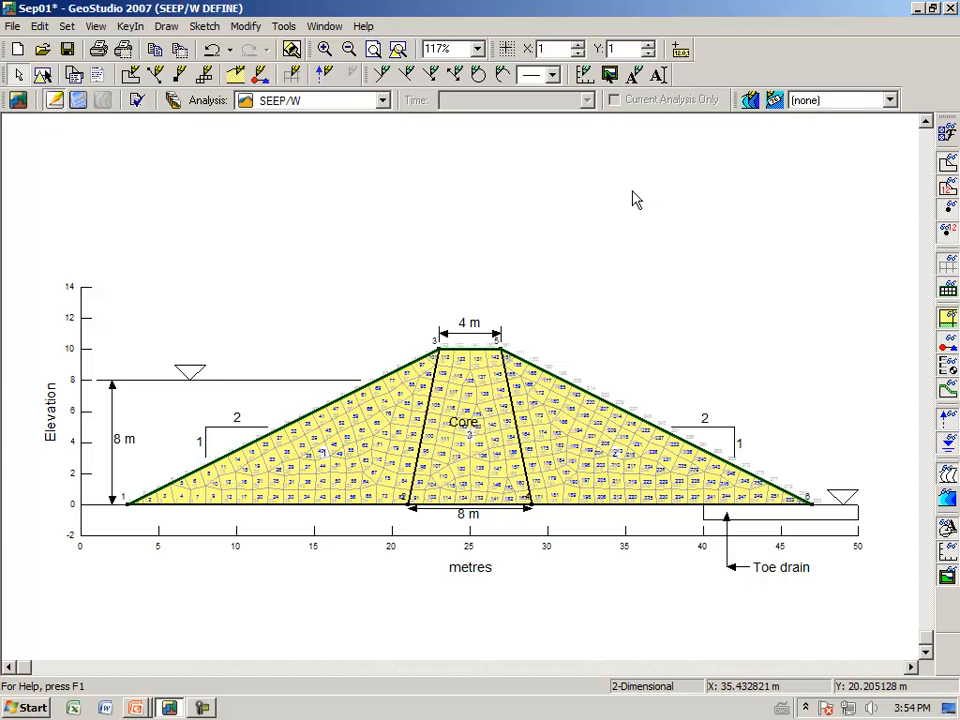
Step: Disable Mesh Labels in the view preferences, and switch the mesh display off and back on
left_click(948, 137)
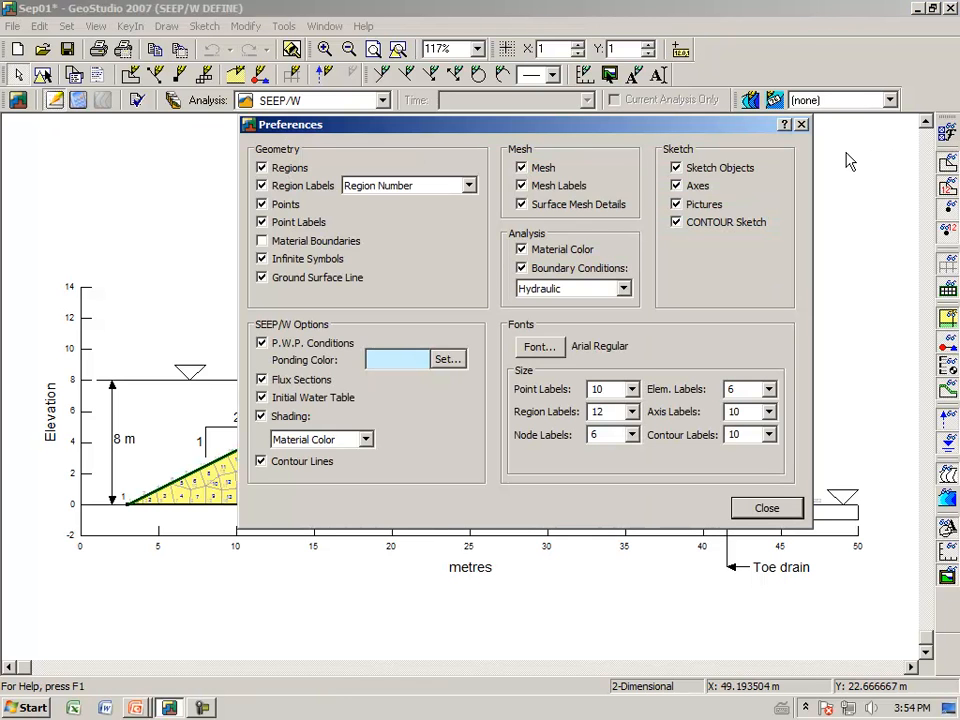
left_click(540, 187)
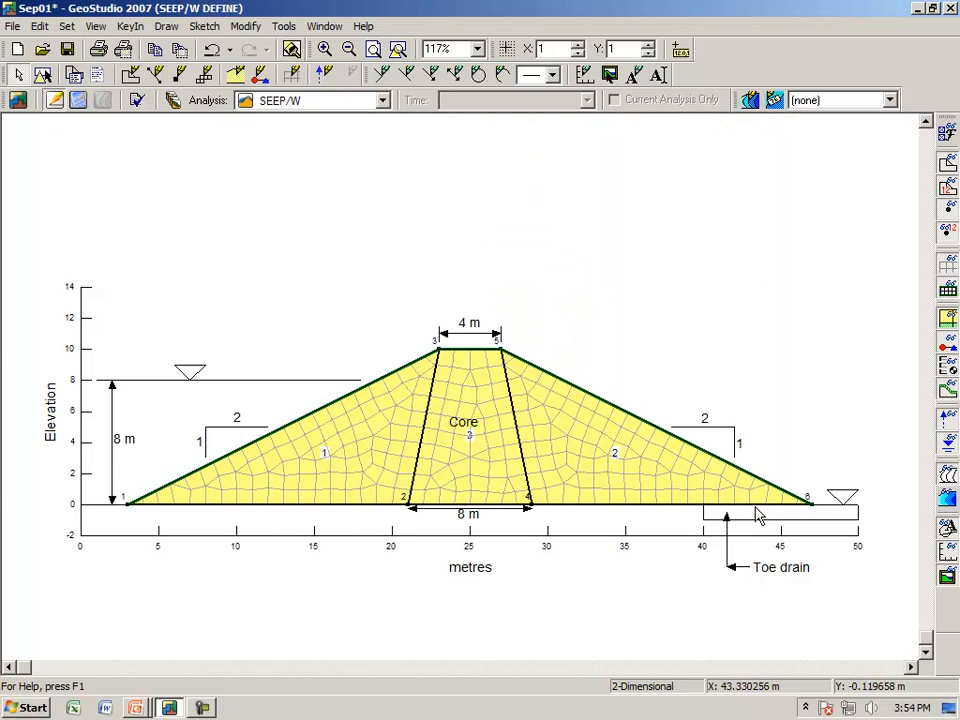
left_click(765, 510)
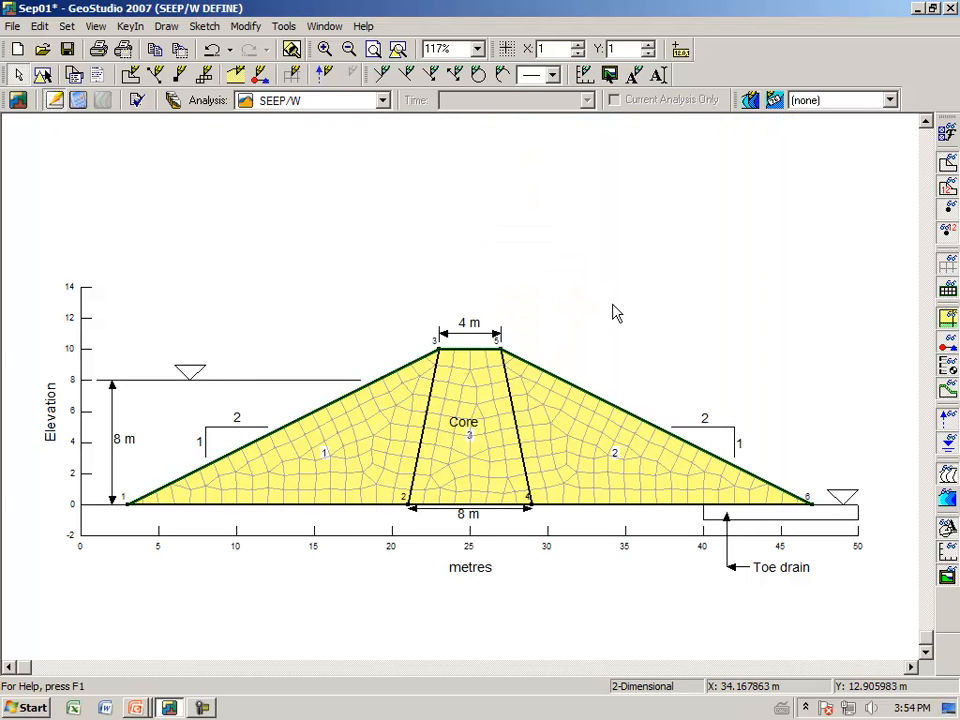
left_click(951, 273)
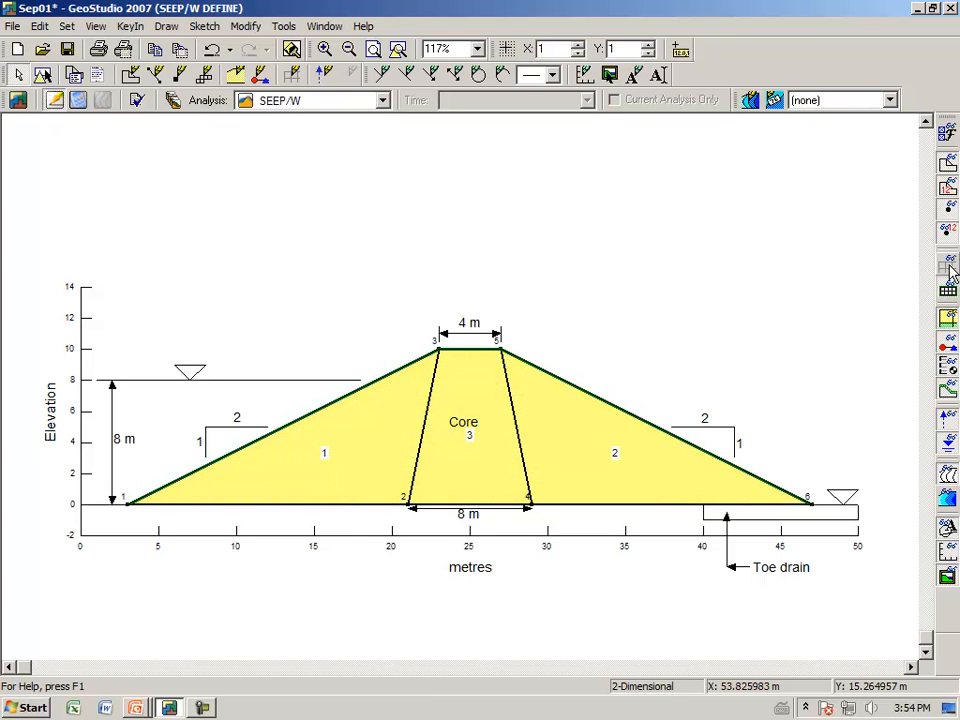
left_click(950, 269)
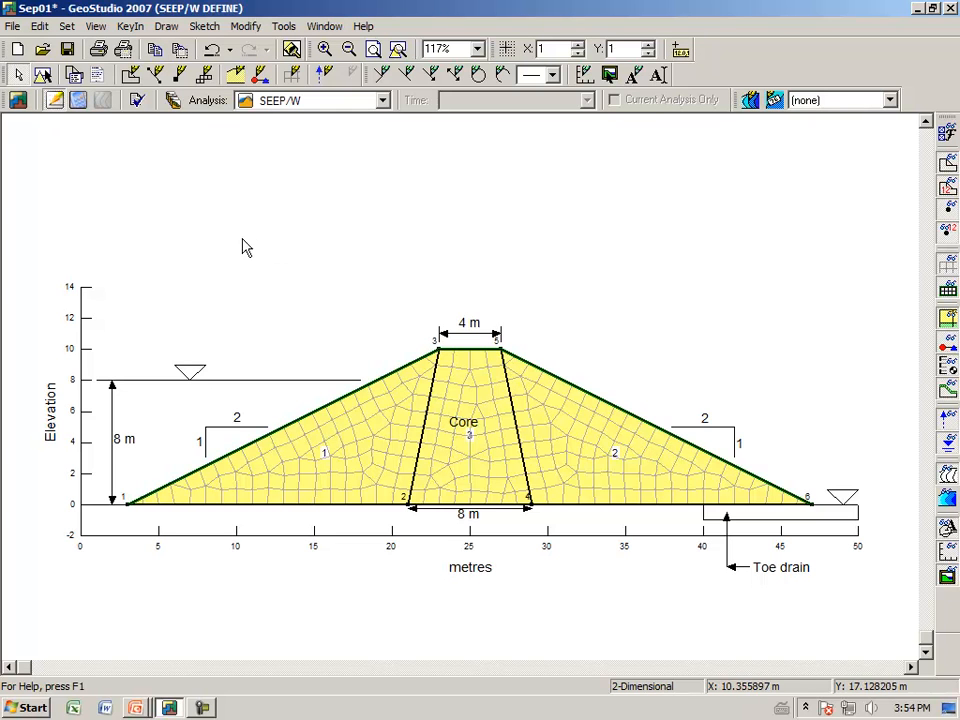
Step: Try an approximate global element size of 0.5 m for the dam mesh
left_click(170, 32)
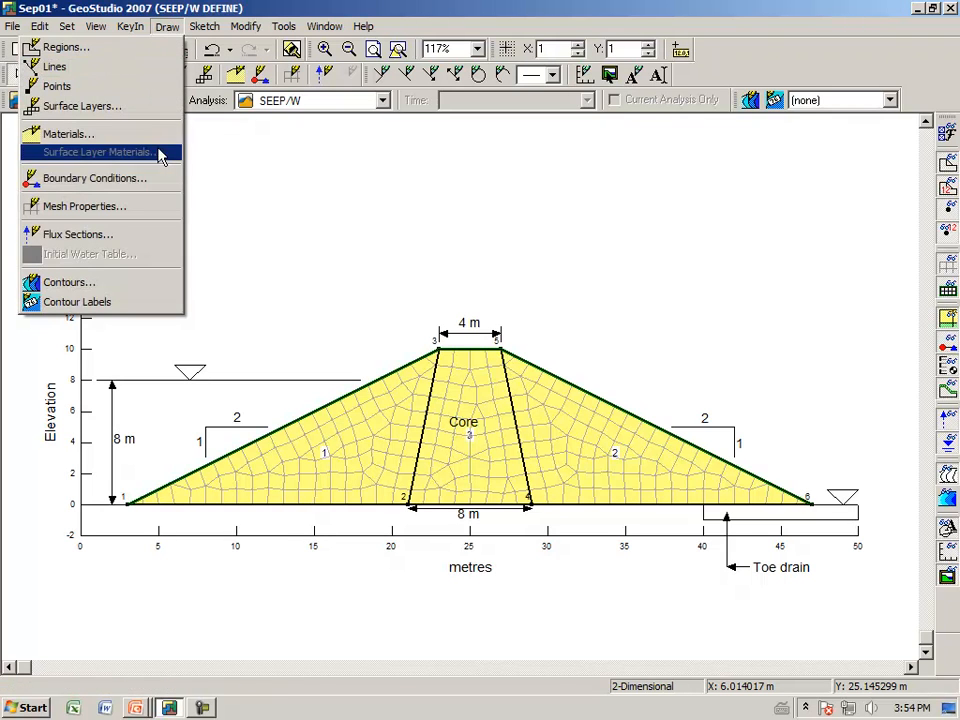
left_click(160, 207)
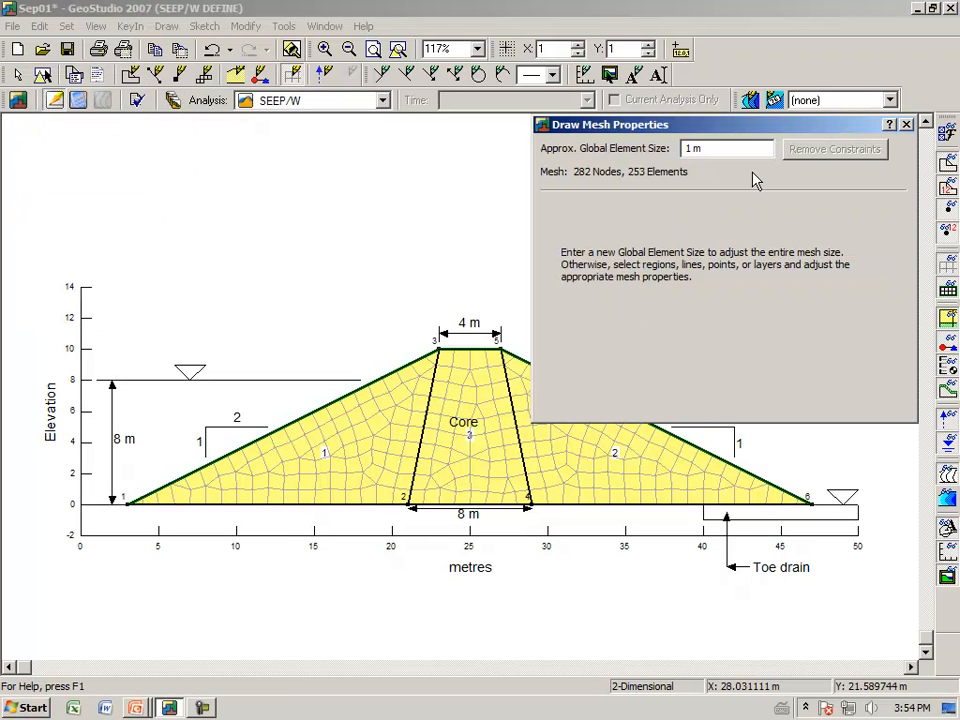
left_click_drag(747, 127, 735, 268)
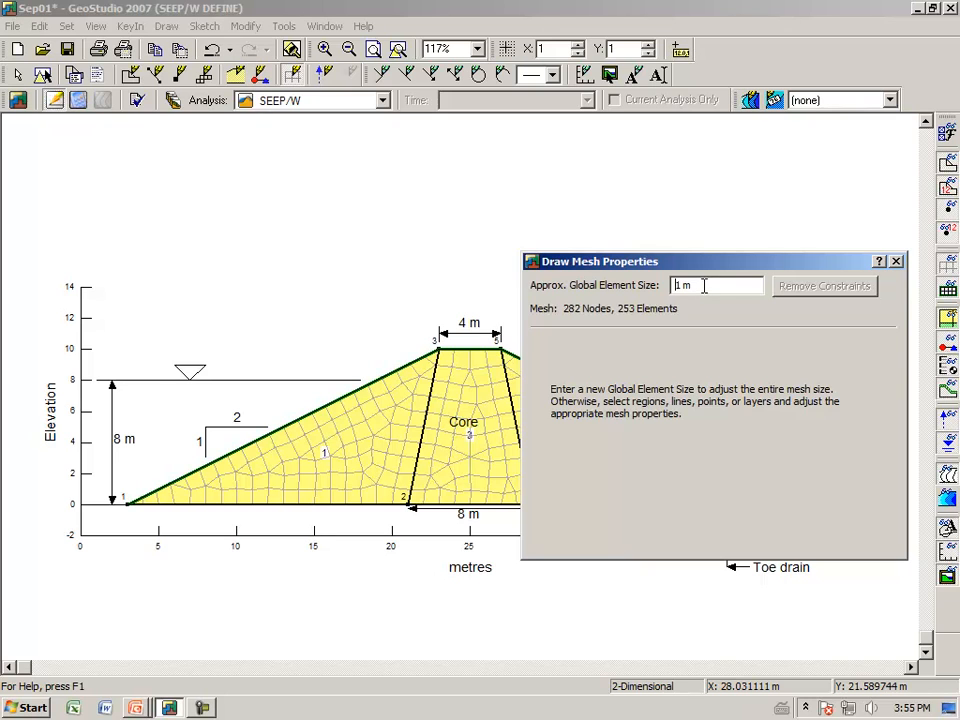
left_click_drag(703, 286, 624, 289)
type("0.5")
key("Tab")
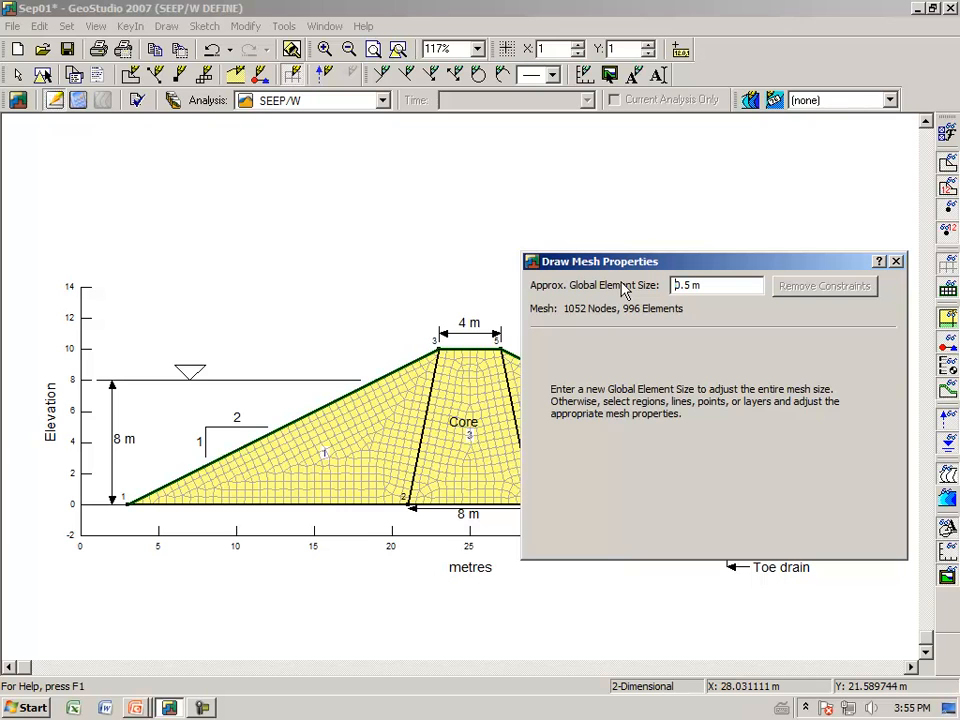
left_click_drag(718, 268, 746, 166)
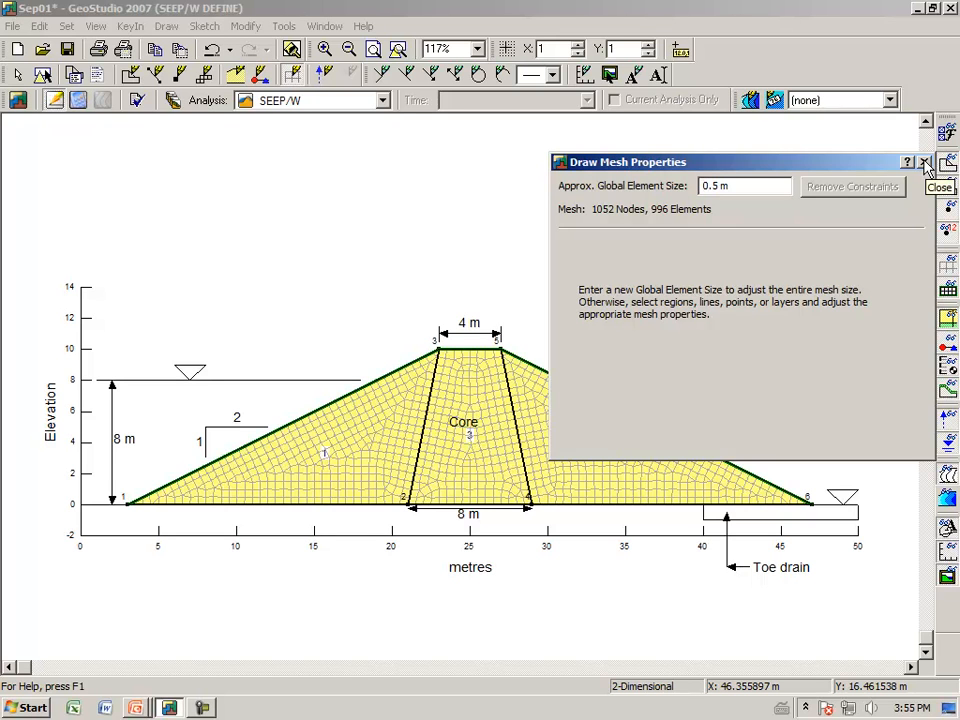
Step: Try a global element size of 2 m for the mesh, and set it back to 1 m
left_click_drag(729, 186, 632, 197)
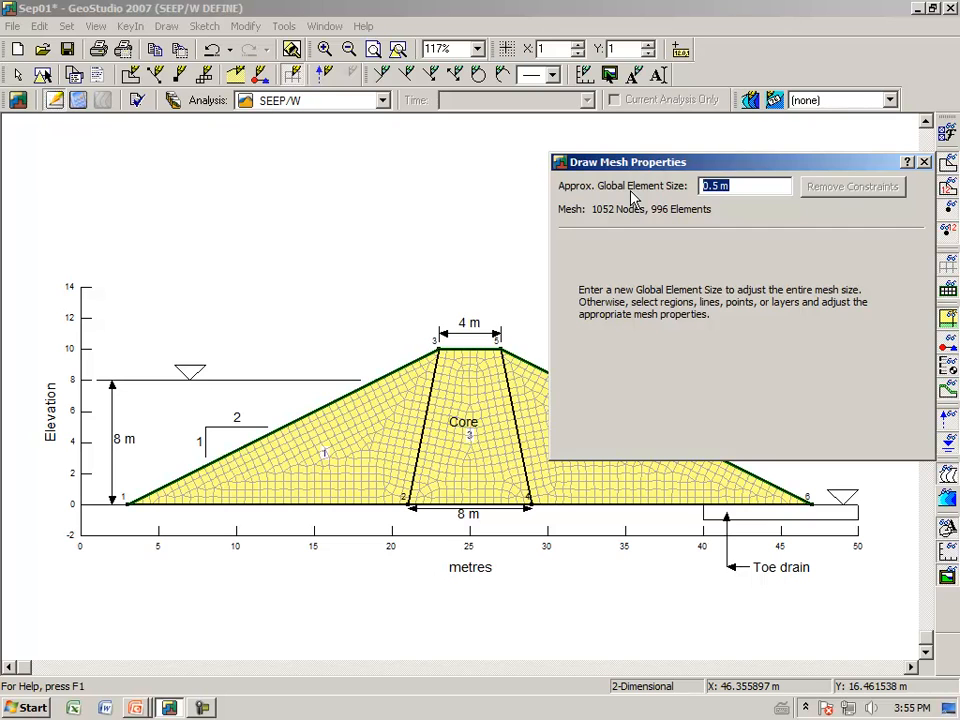
type("2")
key("Return")
left_click_drag(735, 186, 602, 192)
type("1")
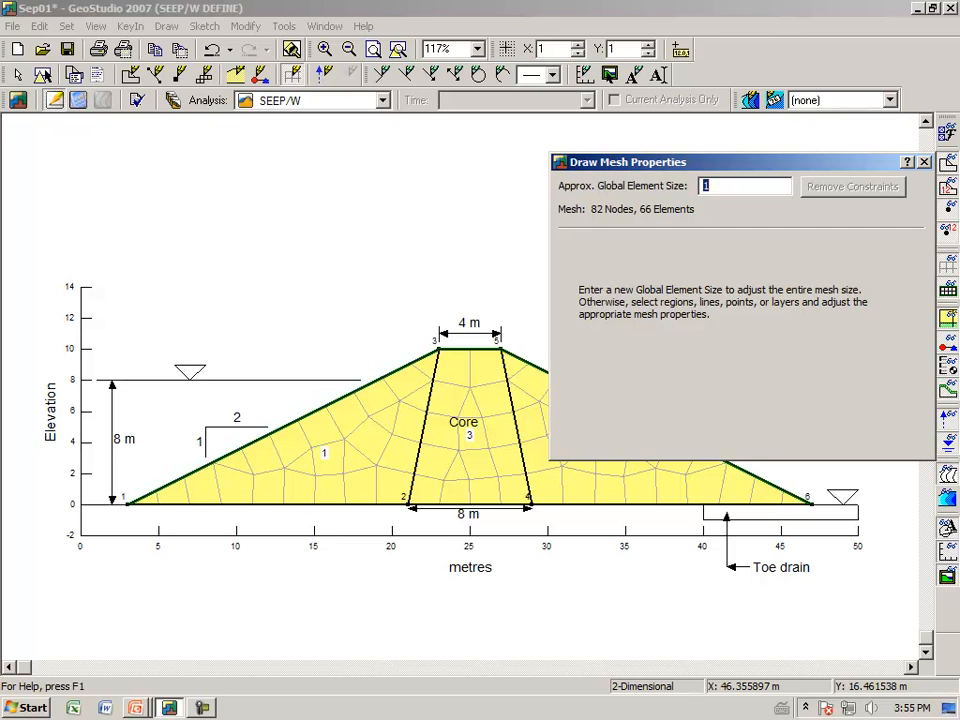
key("Return")
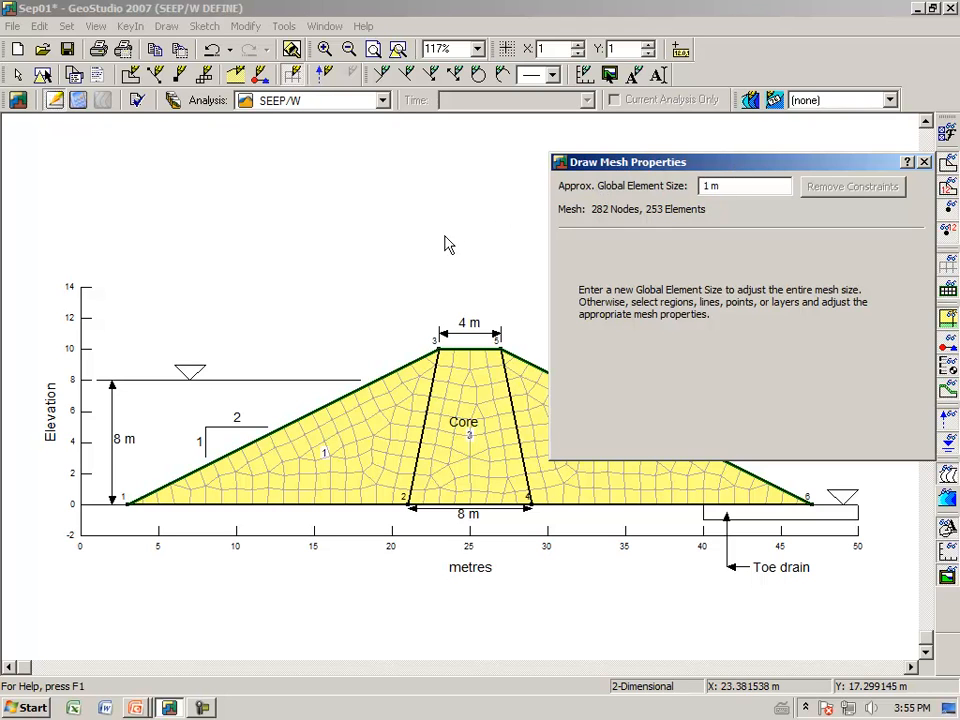
Step: Try a mesh element edge length of 0.5 as a ratio of the default size for the core region
left_click_drag(714, 167, 708, 172)
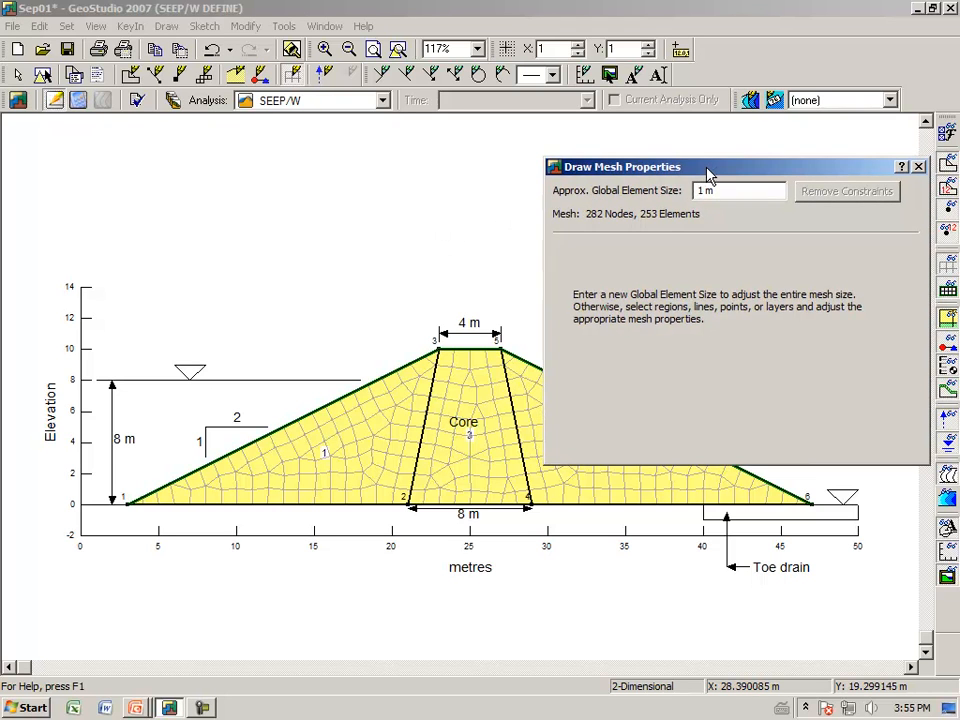
left_click(475, 451)
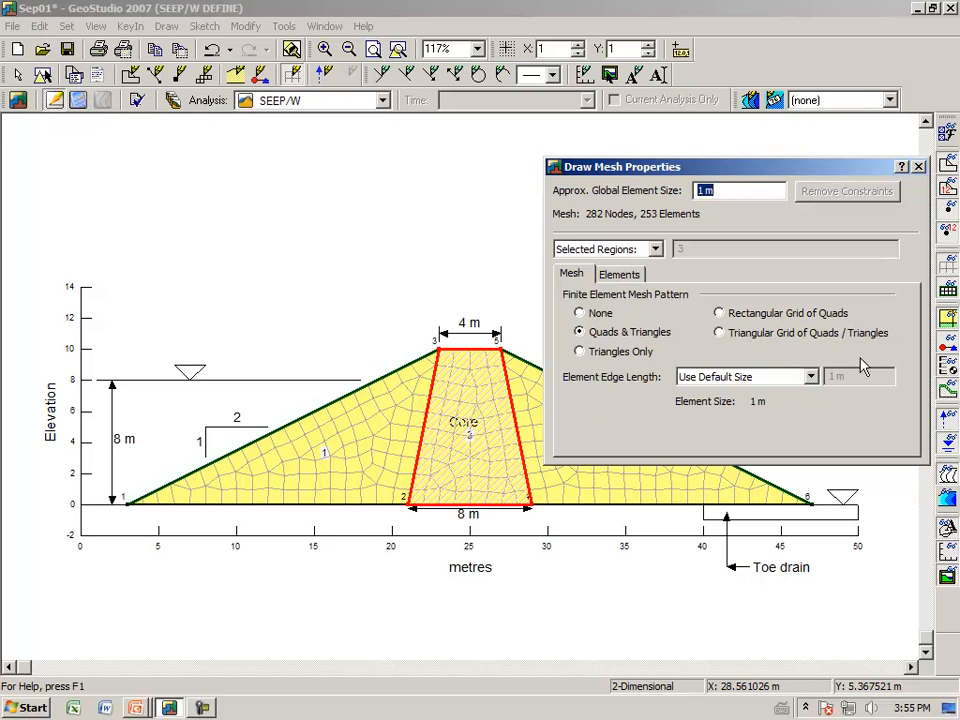
left_click(810, 377)
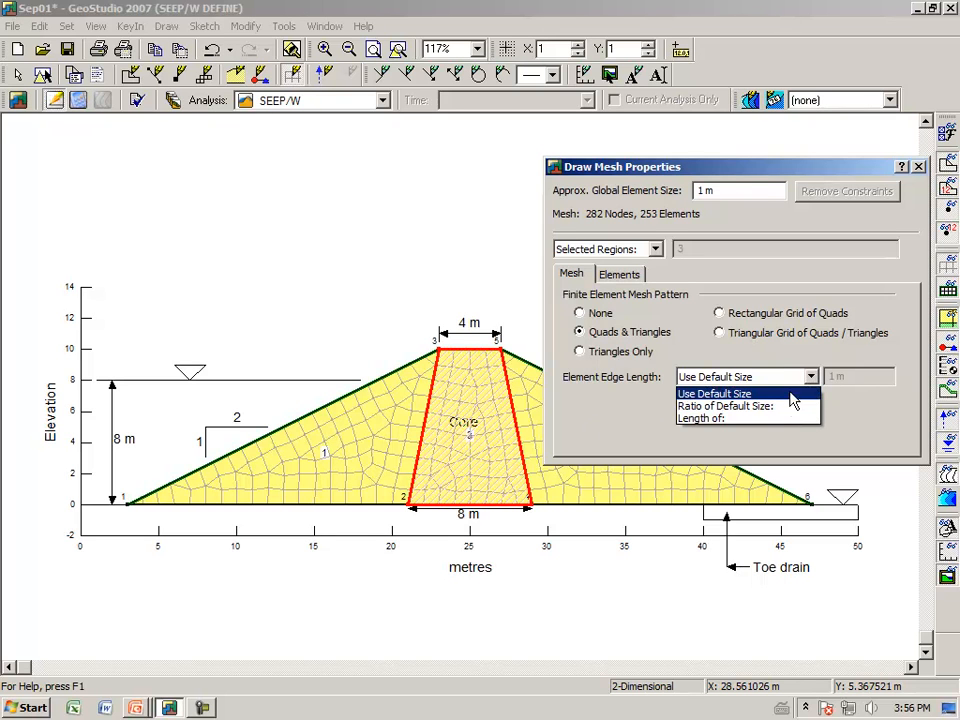
left_click(773, 408)
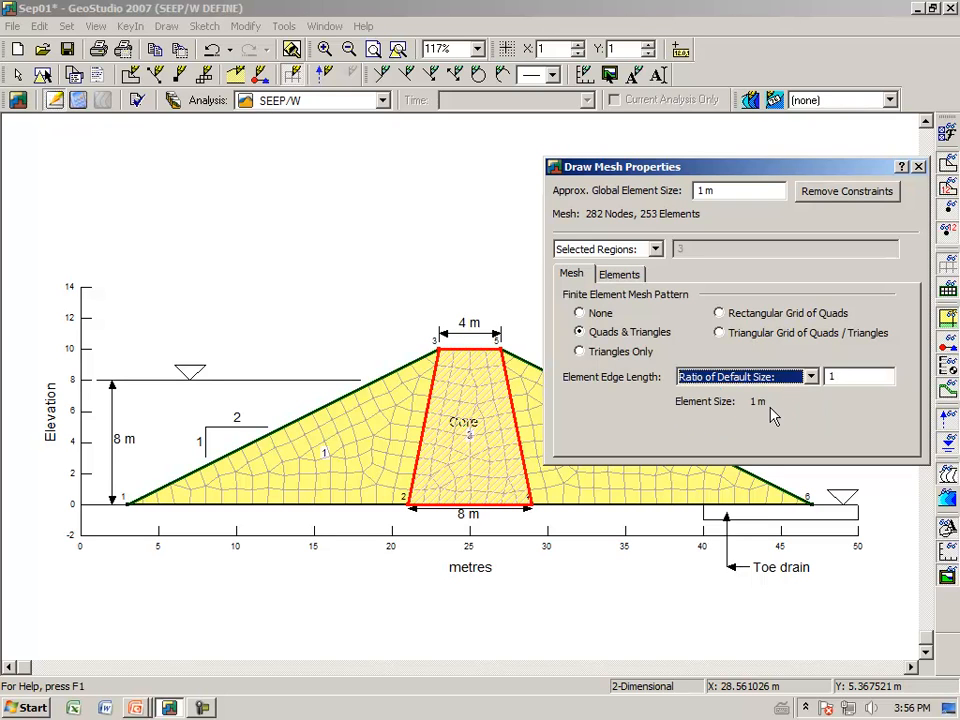
left_click(832, 376)
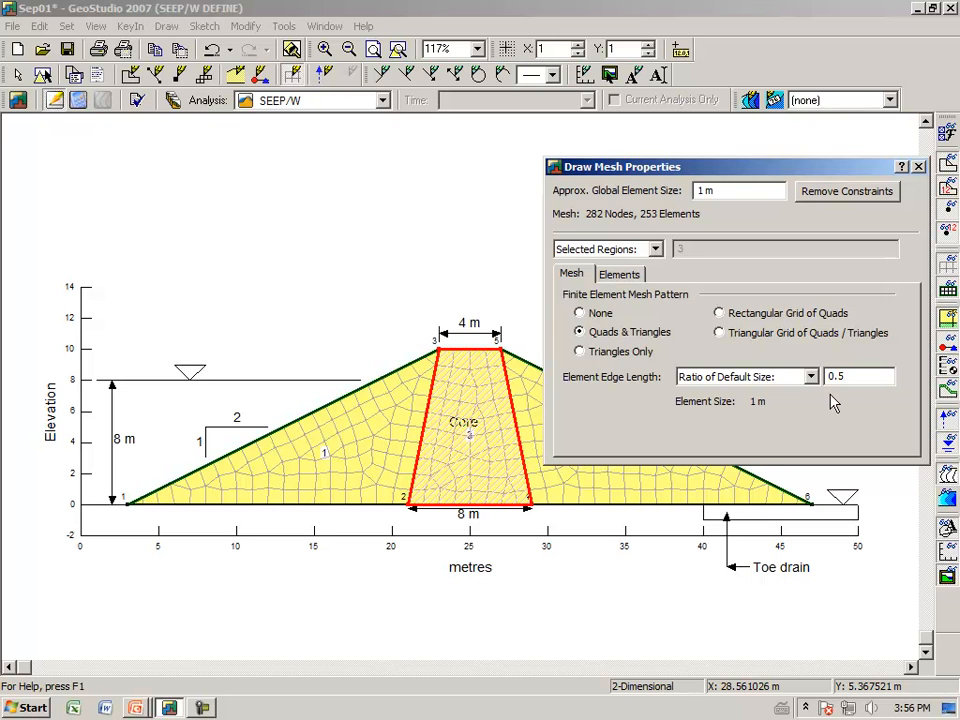
key("Tab")
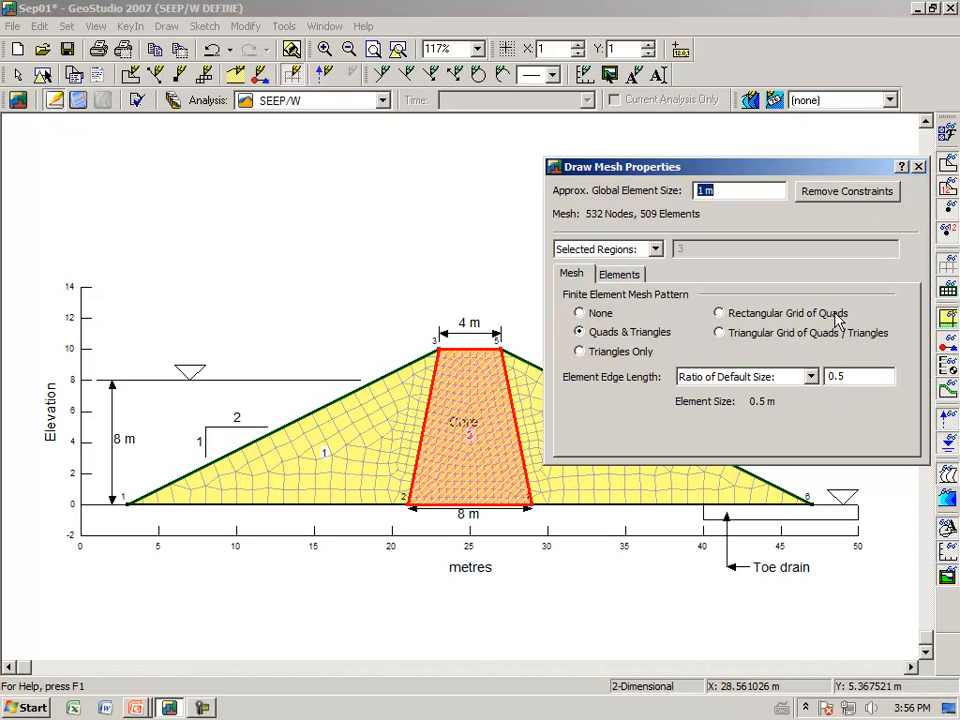
left_click(918, 167)
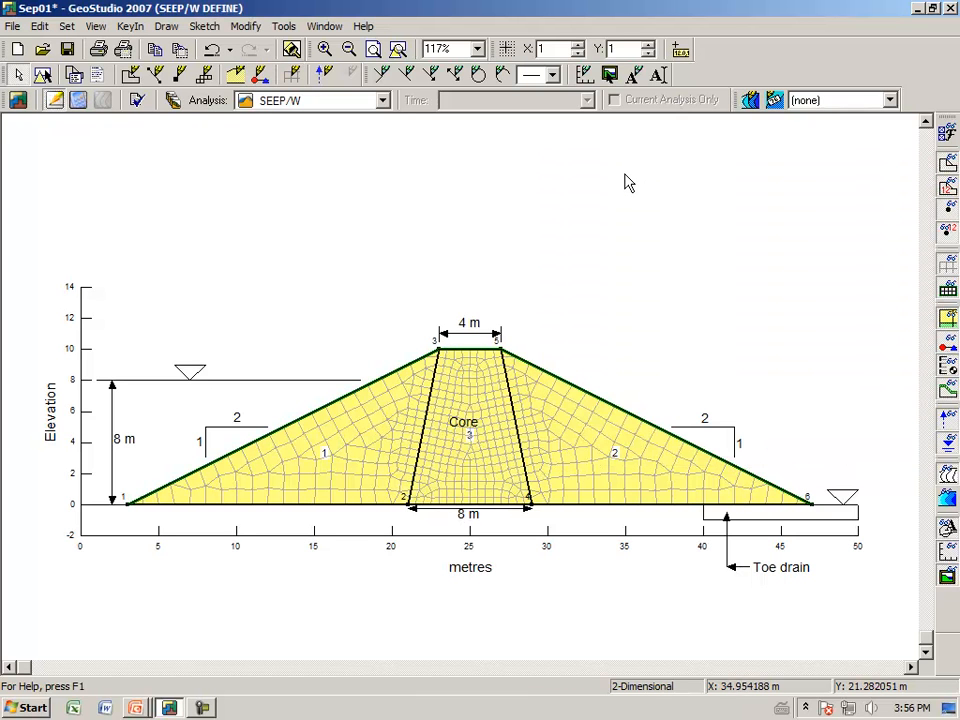
Step: Examine the refined core mesh up close and undo the core's element size change
left_click(325, 50)
left_click_drag(353, 279, 602, 585)
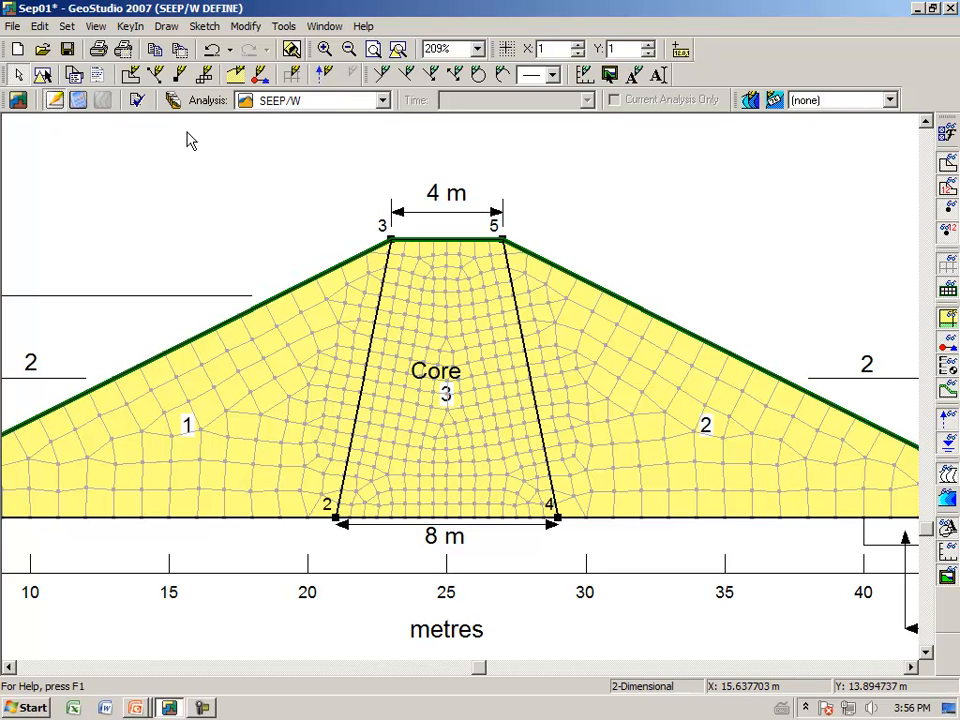
left_click(214, 50)
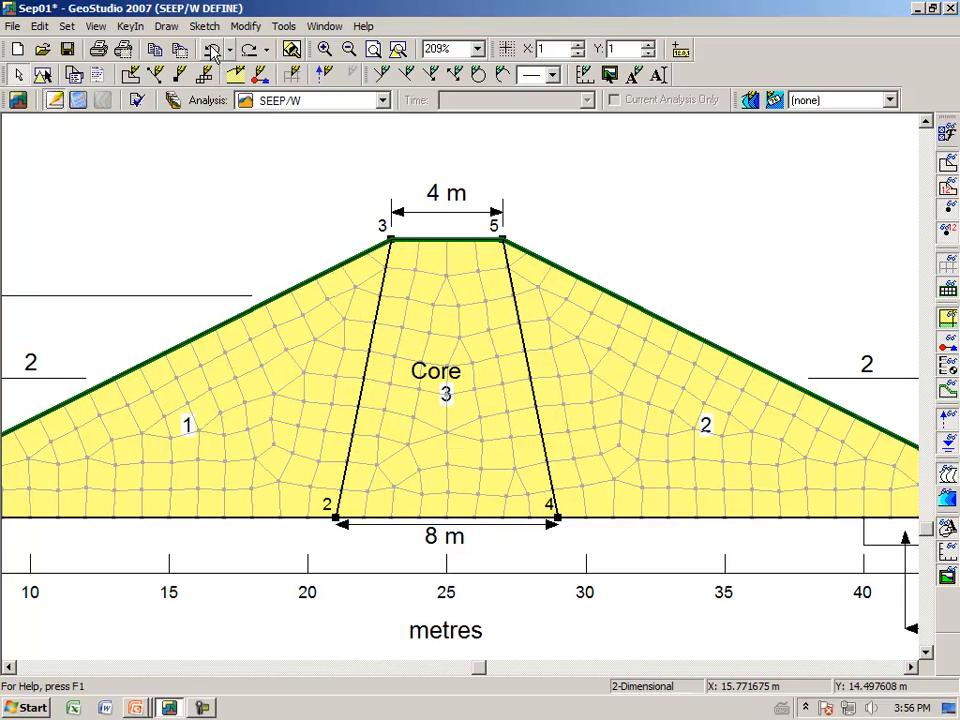
Step: Try 25 mesh divisions along the core's upstream boundary line between points 2 and 3
left_click(165, 28)
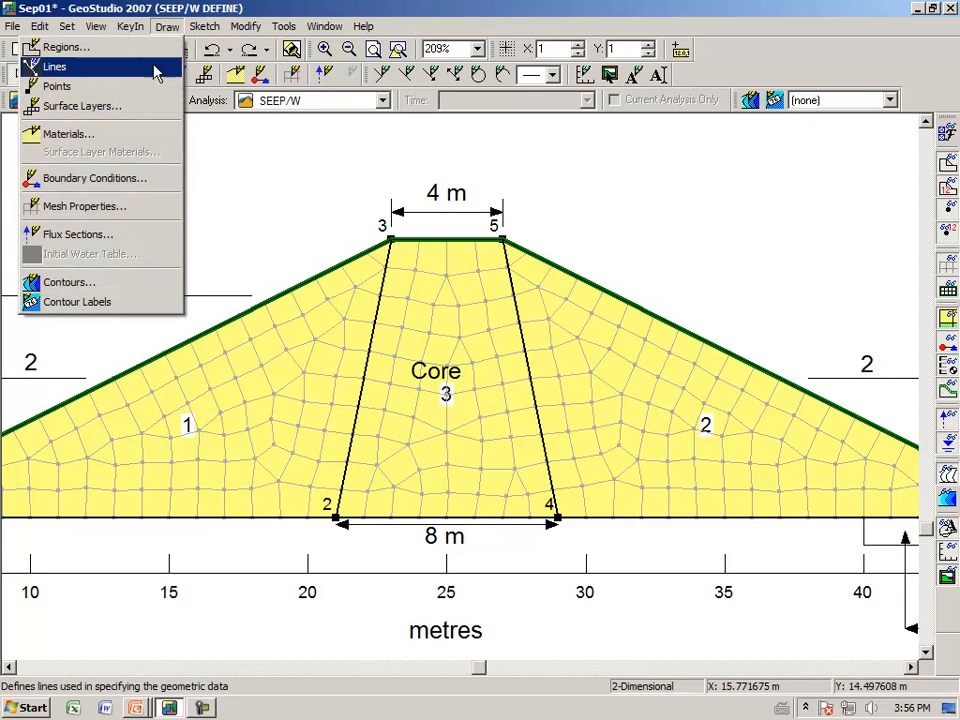
left_click(130, 207)
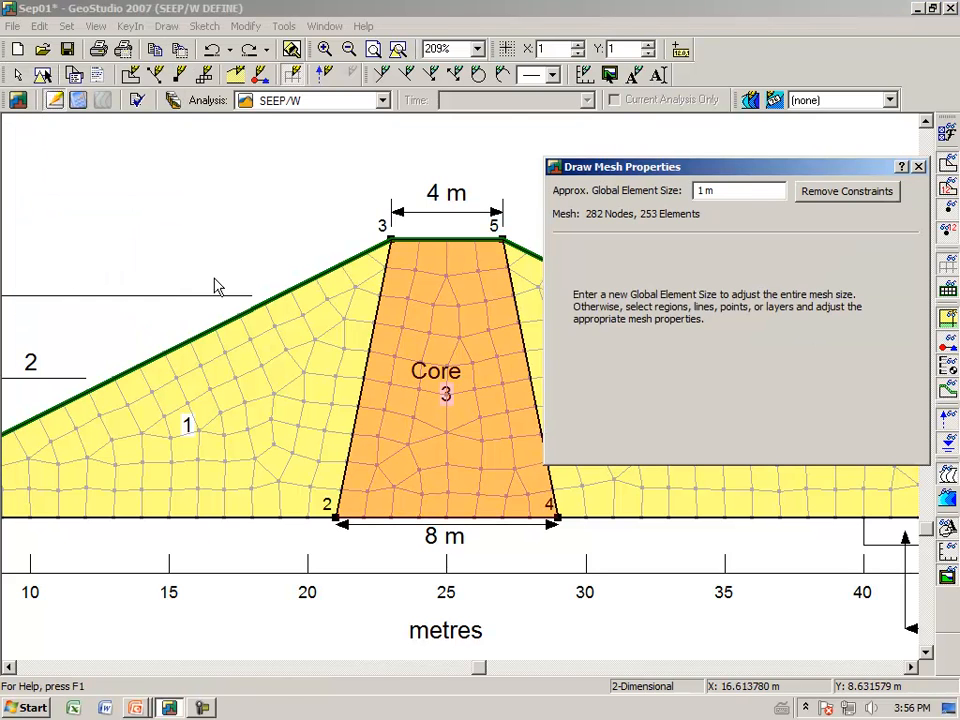
left_click(362, 391)
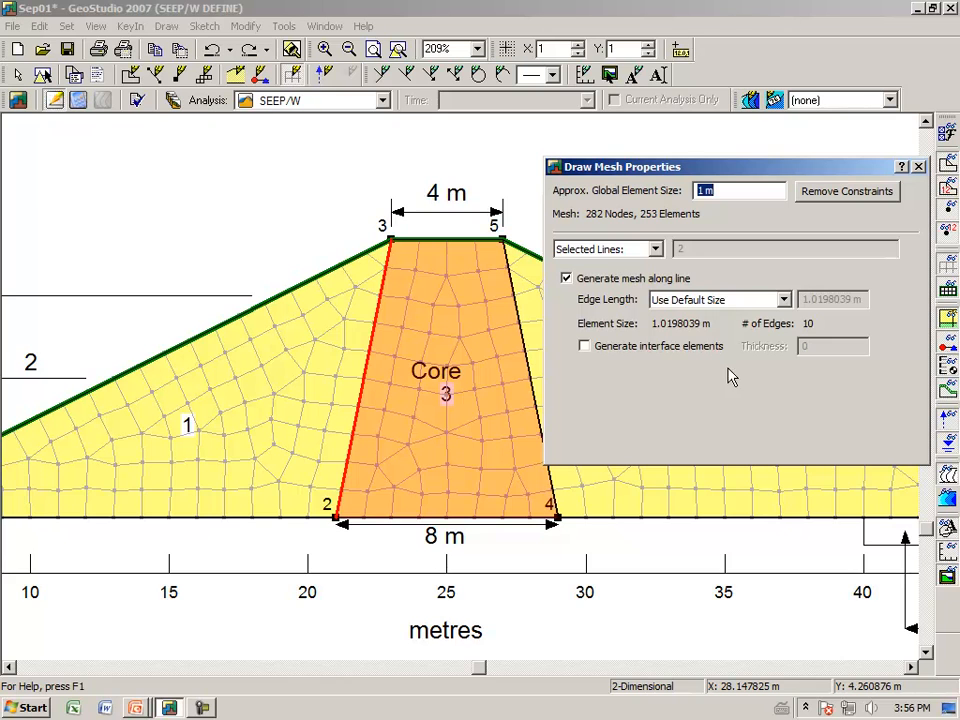
left_click(784, 300)
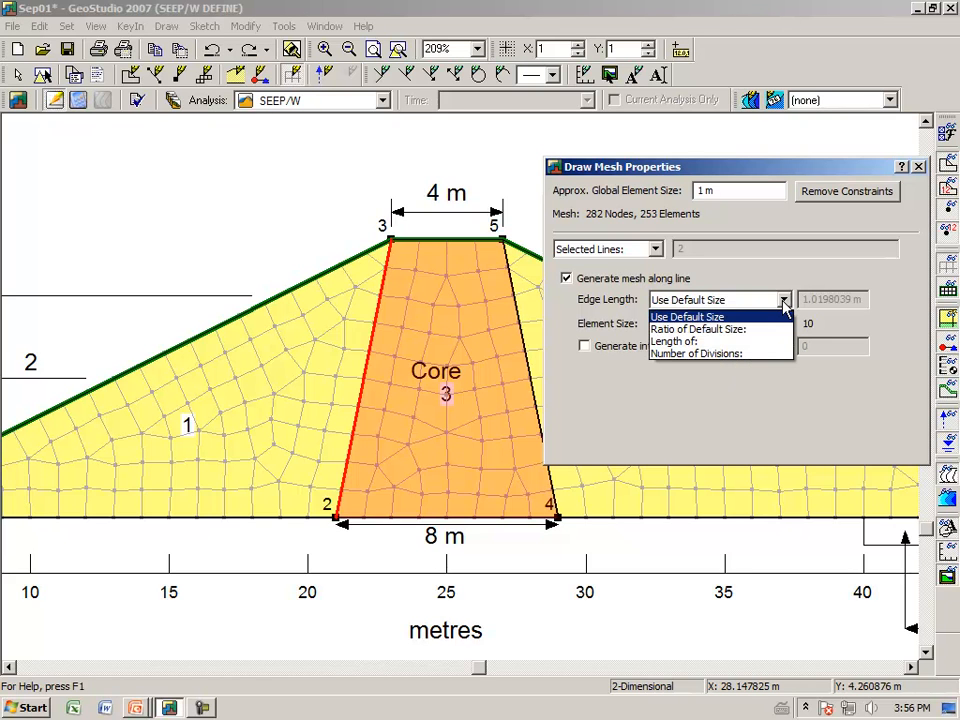
left_click(737, 354)
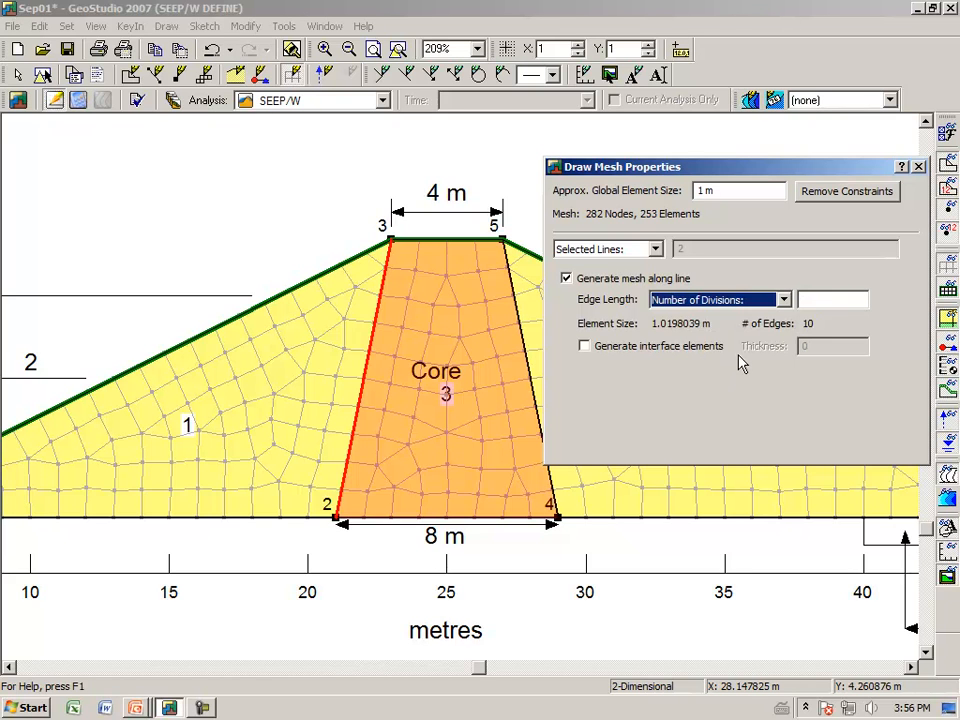
left_click(830, 297)
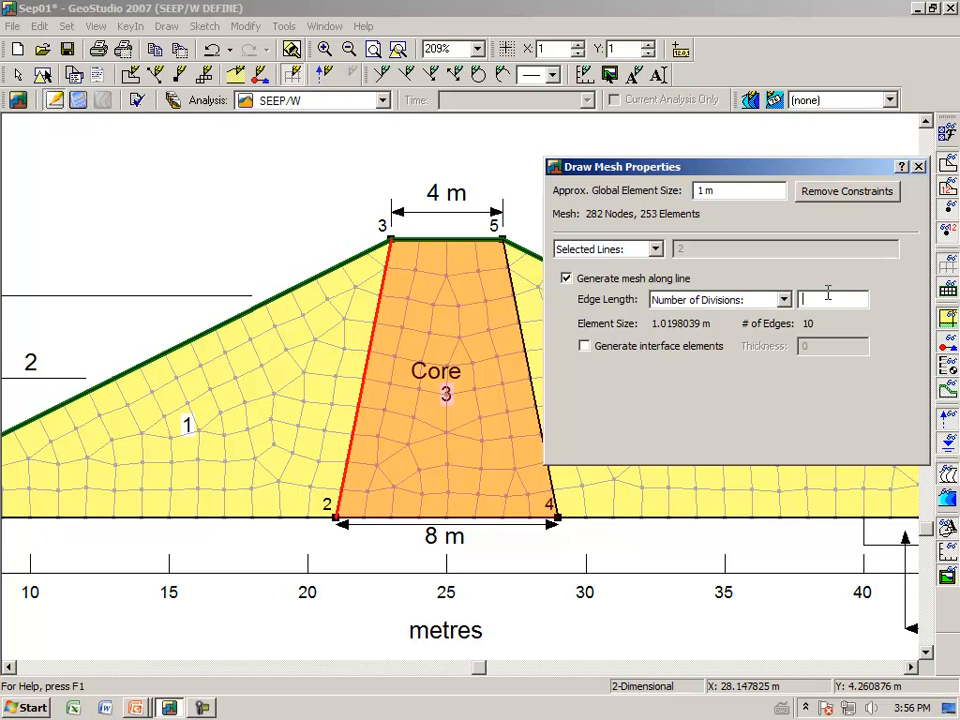
type("25")
key("Tab")
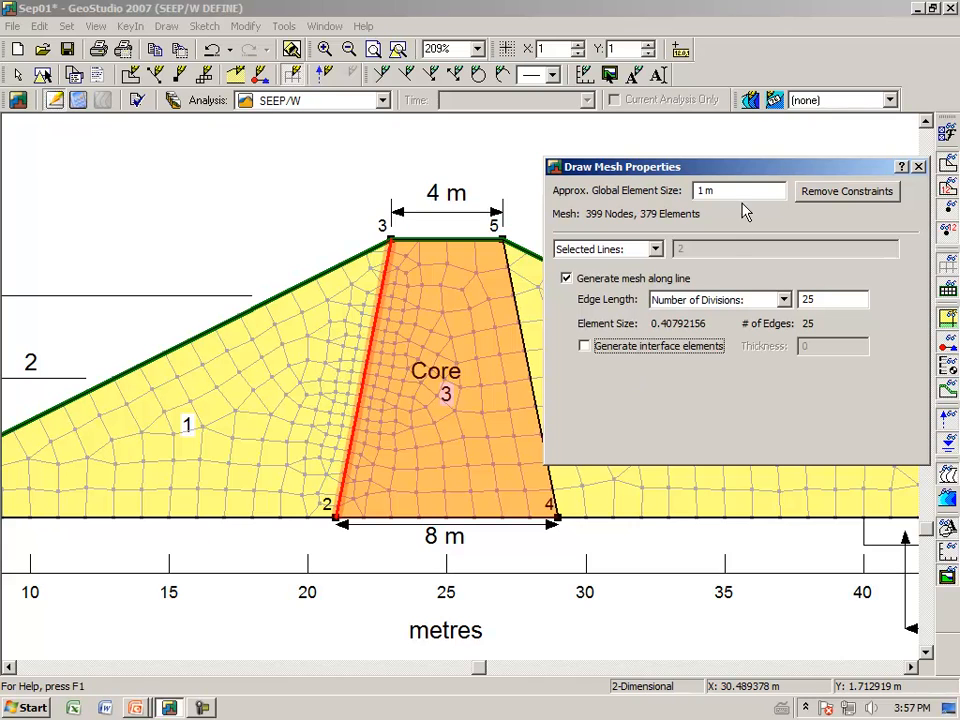
Step: Remove the mesh constraints and close the mesh properties
left_click_drag(759, 168, 751, 177)
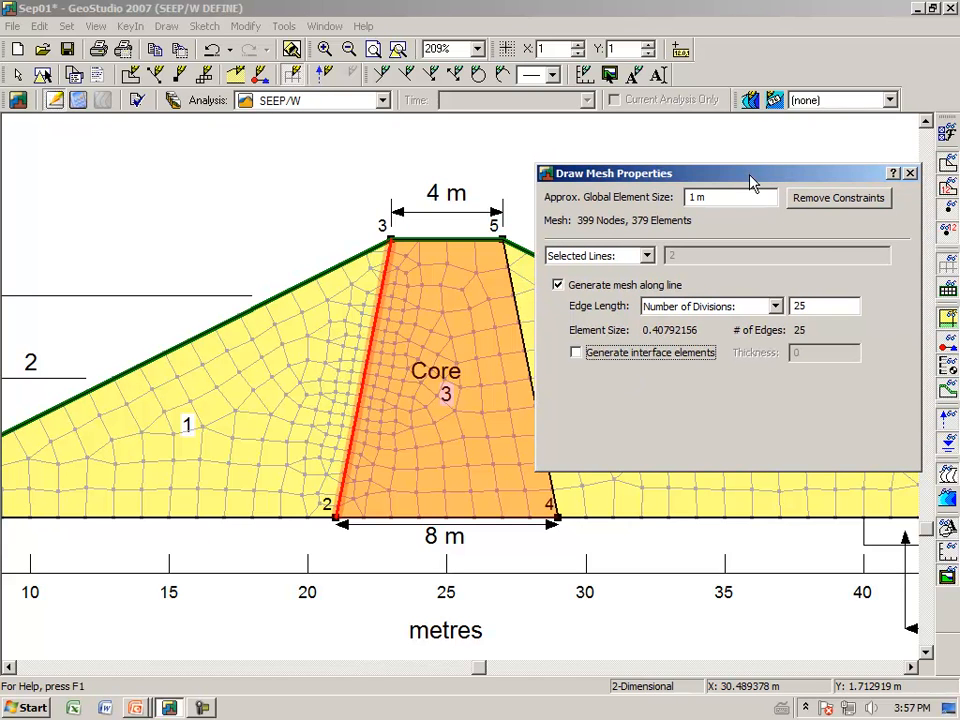
left_click(820, 200)
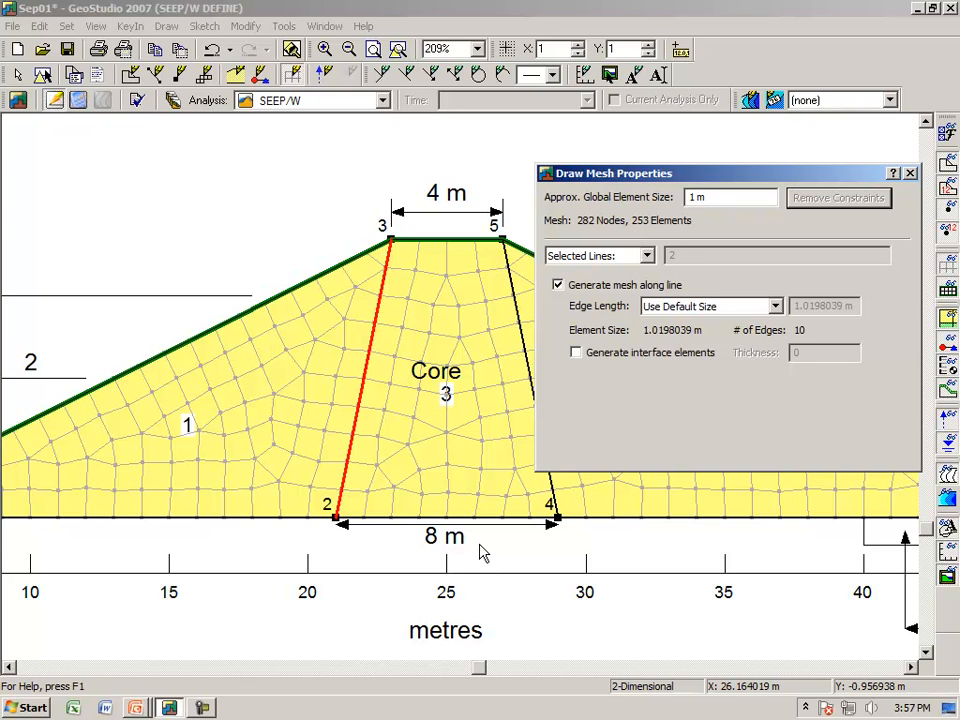
left_click(911, 174)
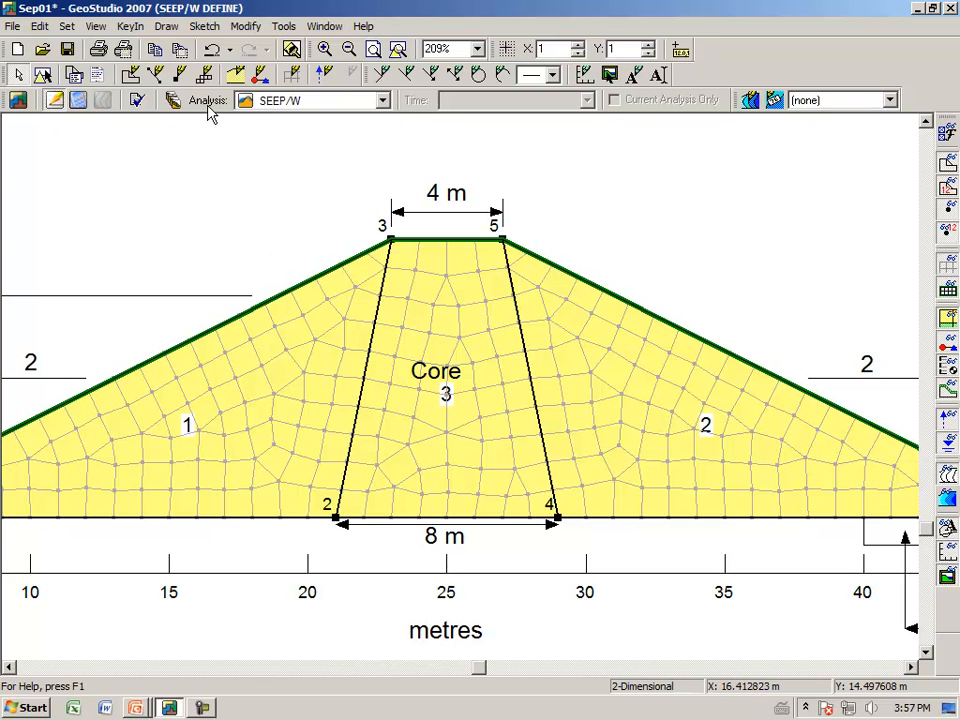
Step: Try an approximate global element size of 0.5 m for the whole mesh again
left_click(172, 29)
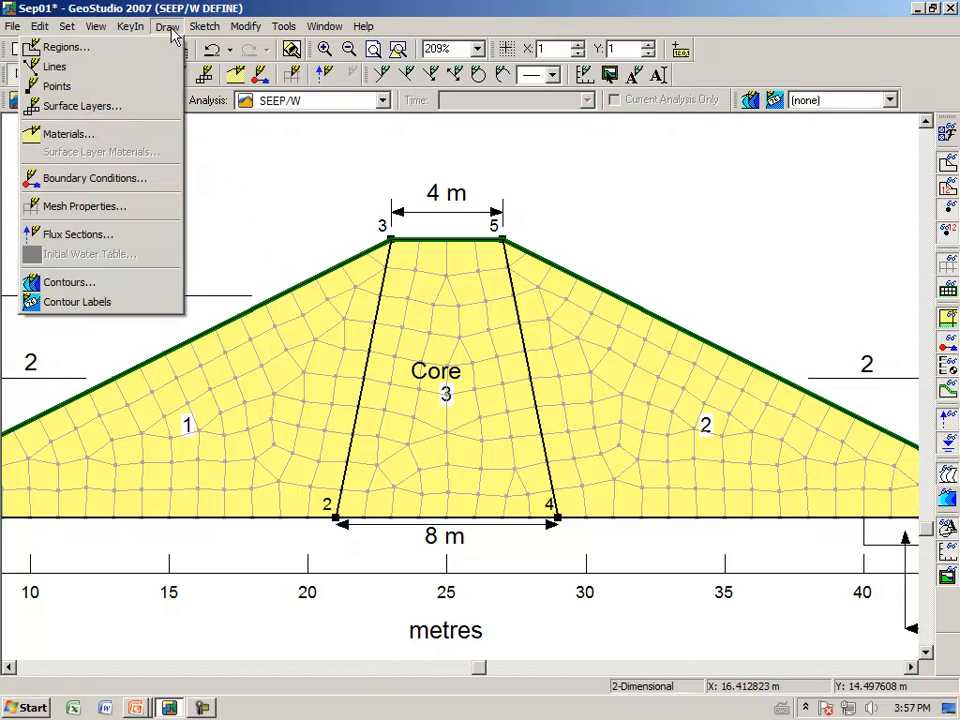
left_click(152, 208)
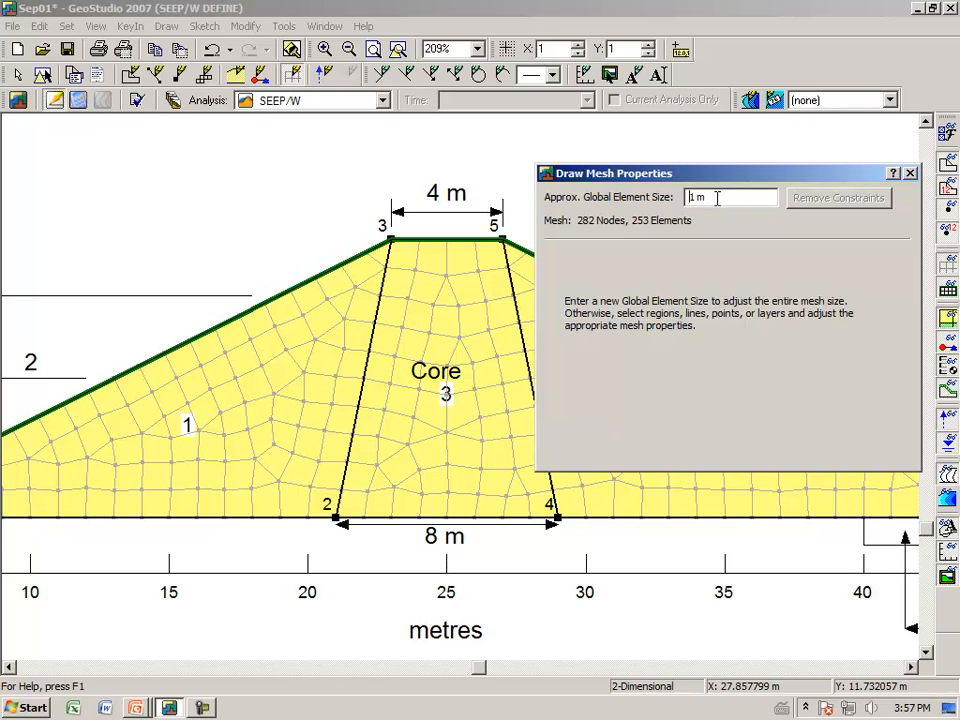
left_click_drag(714, 197, 675, 205)
type("0.5")
key("Return")
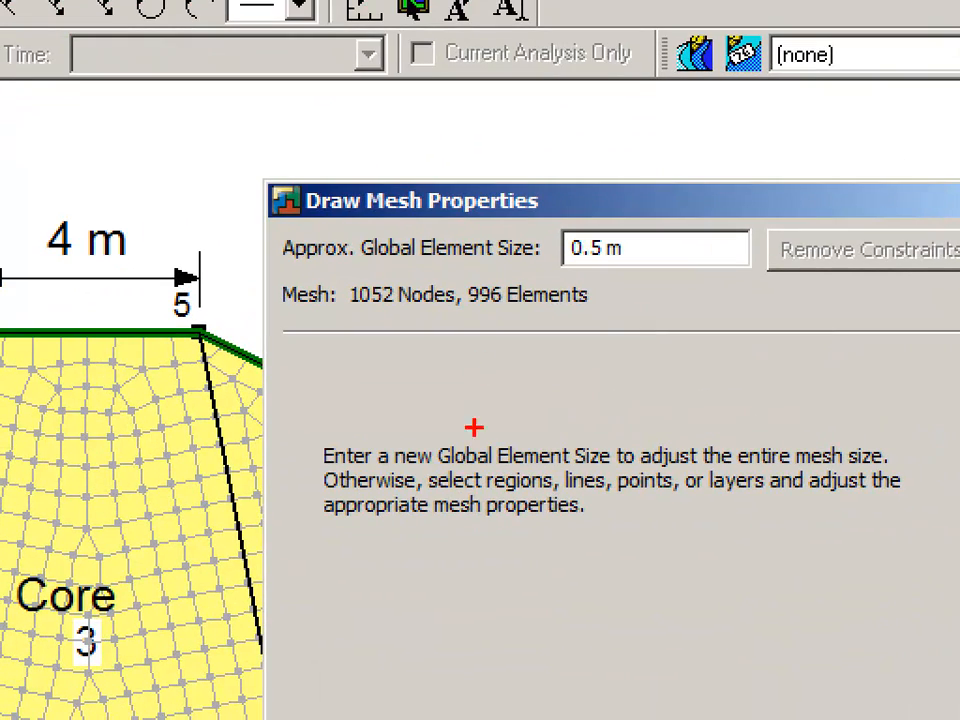
Step: Set the approximate global element size back to 1 m and close the mesh properties
mouse_move(449, 317)
left_mouse_down()
mouse_move(585, 327)
mouse_move(617, 292)
mouse_move(567, 270)
mouse_move(510, 265)
mouse_move(459, 282)
mouse_move(470, 312)
left_mouse_up()
key("Escape")
left_click_drag(688, 246, 492, 255)
type("1")
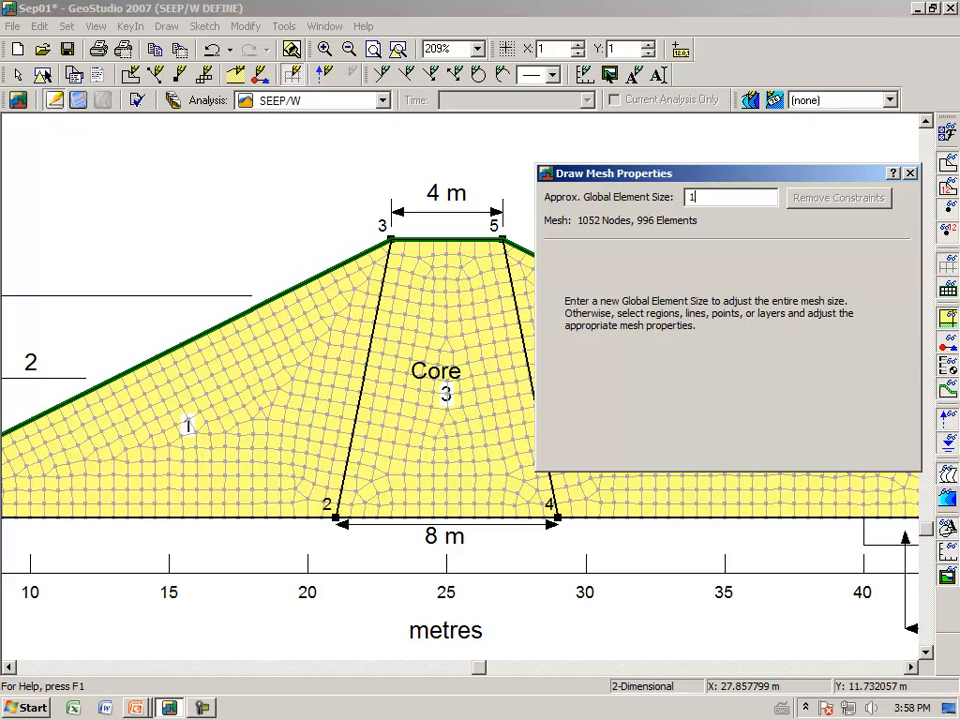
key("Tab")
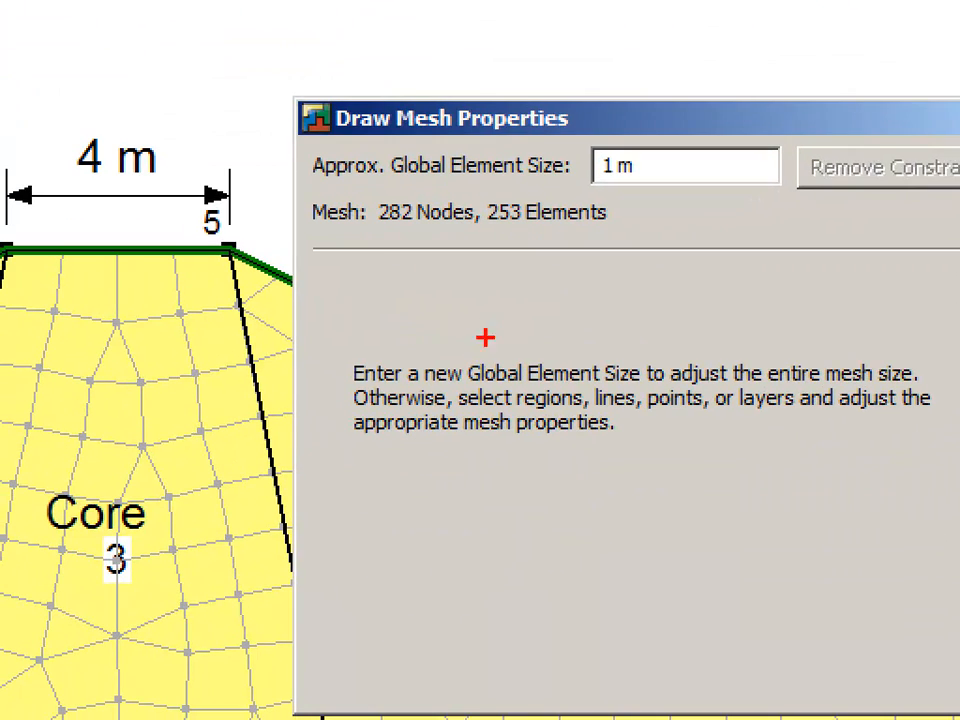
mouse_move(467, 247)
left_mouse_down()
mouse_move(553, 222)
mouse_move(478, 160)
mouse_move(438, 260)
left_mouse_up()
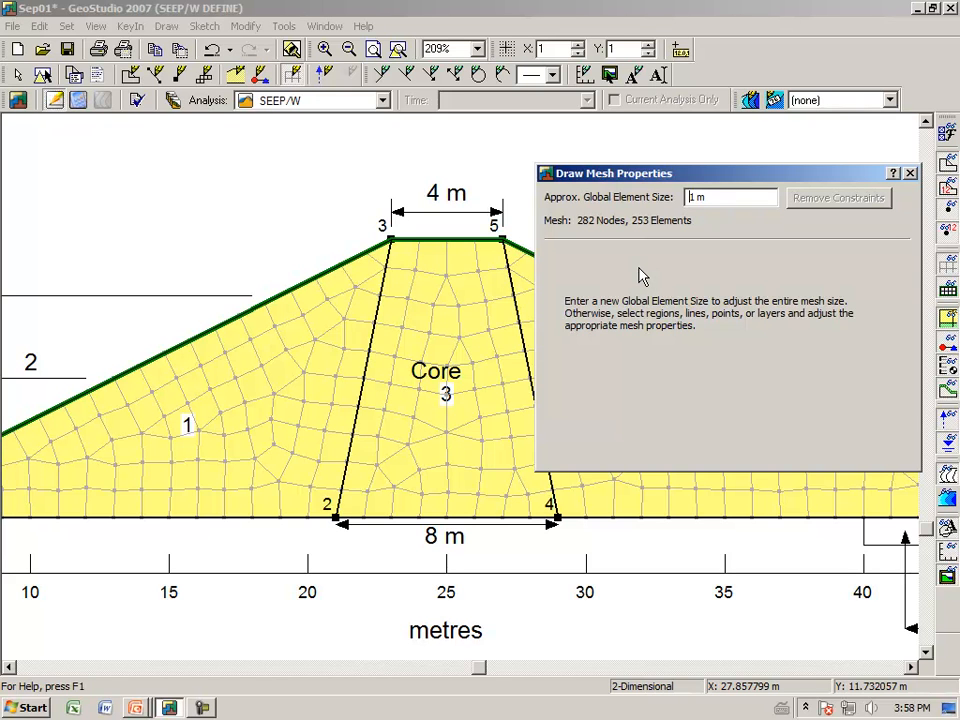
left_click(910, 174)
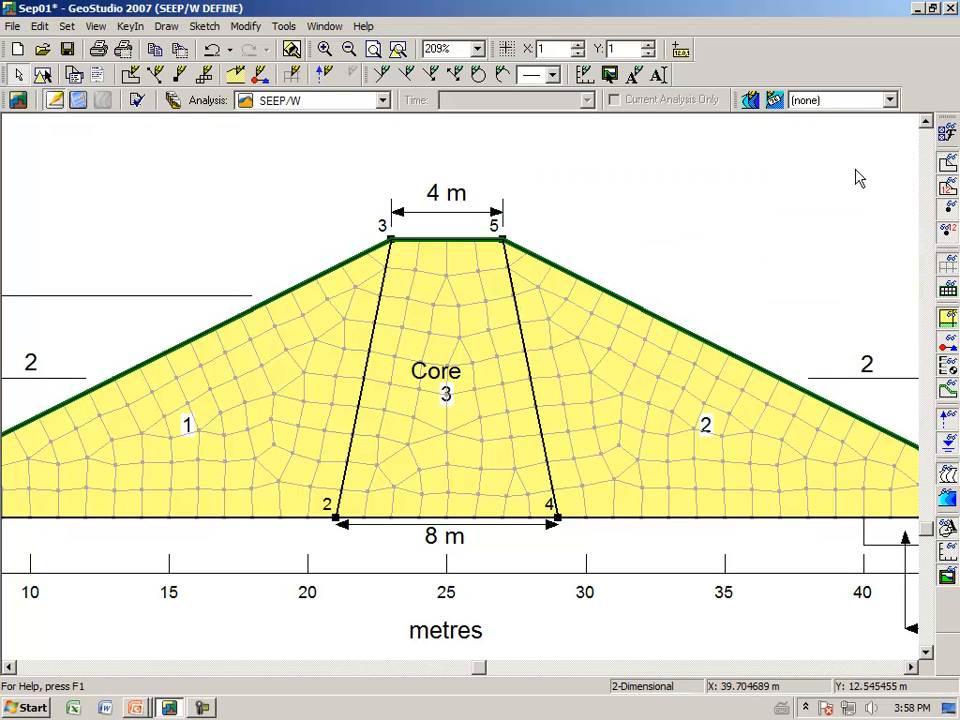
Step: Try the Triangles Only and Rectangular Grid of Quads mesh patterns for the core region, and set it back to Quads & Triangles
left_click(397, 48)
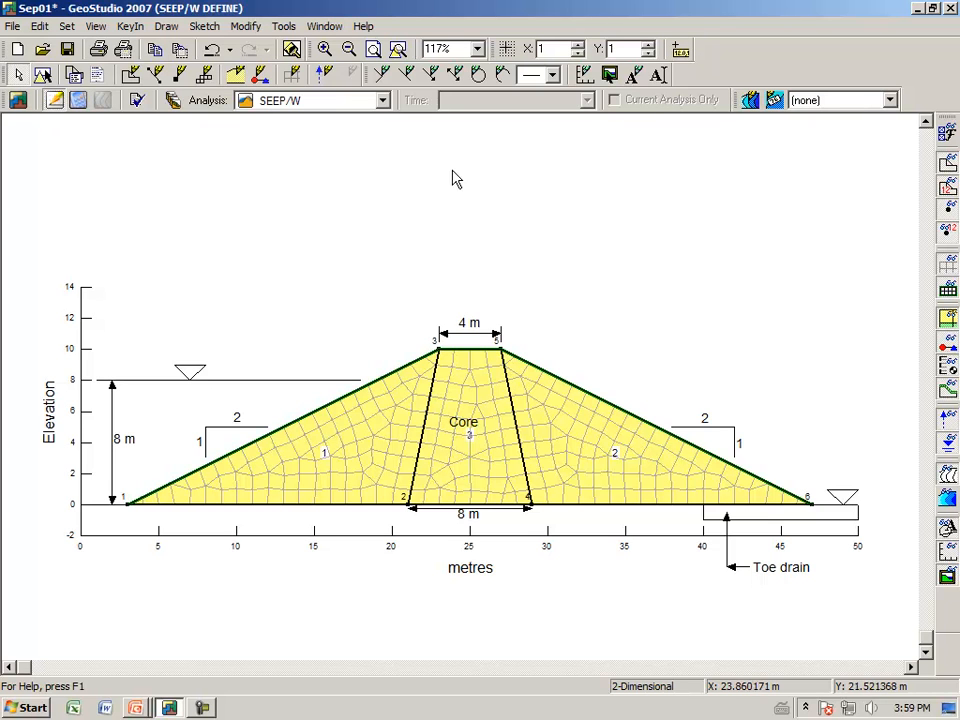
left_click(478, 49)
left_click(440, 115)
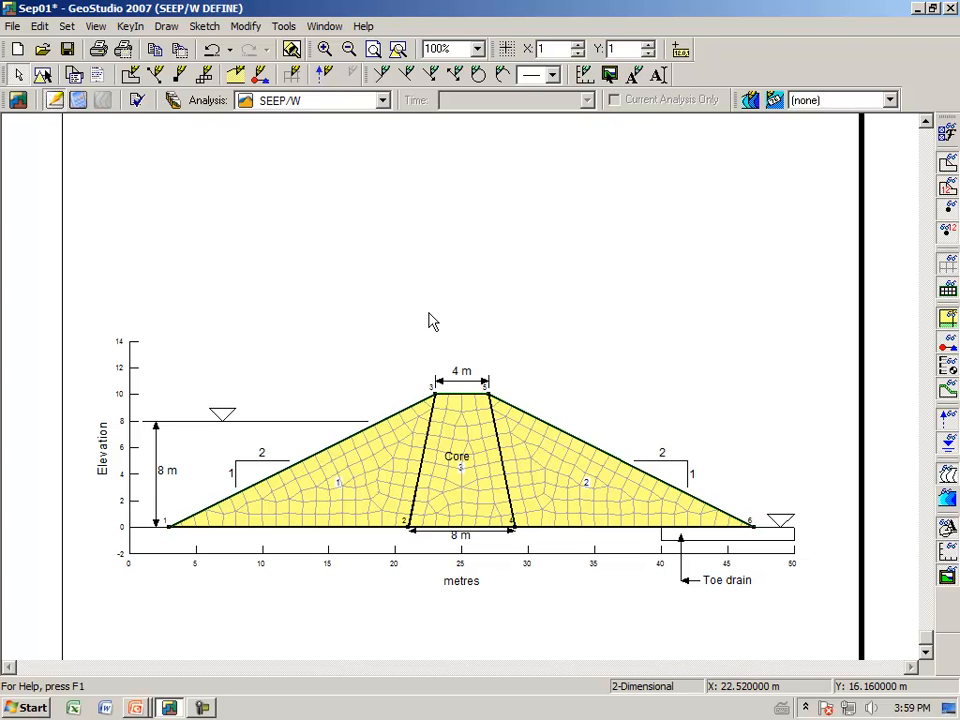
left_click(478, 50)
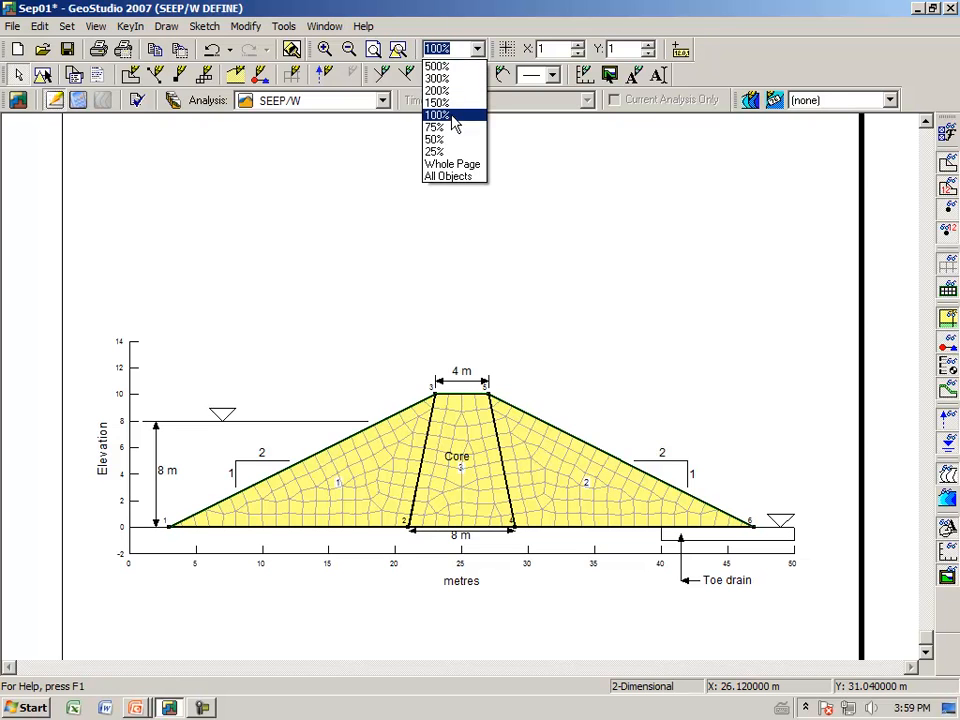
left_click(452, 120)
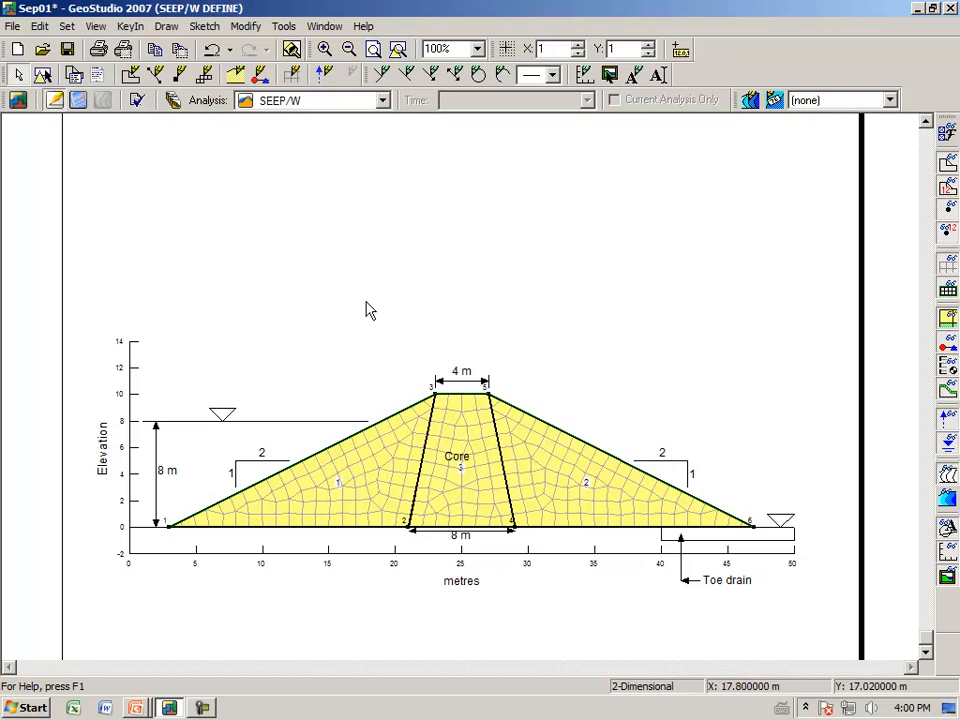
left_click(168, 30)
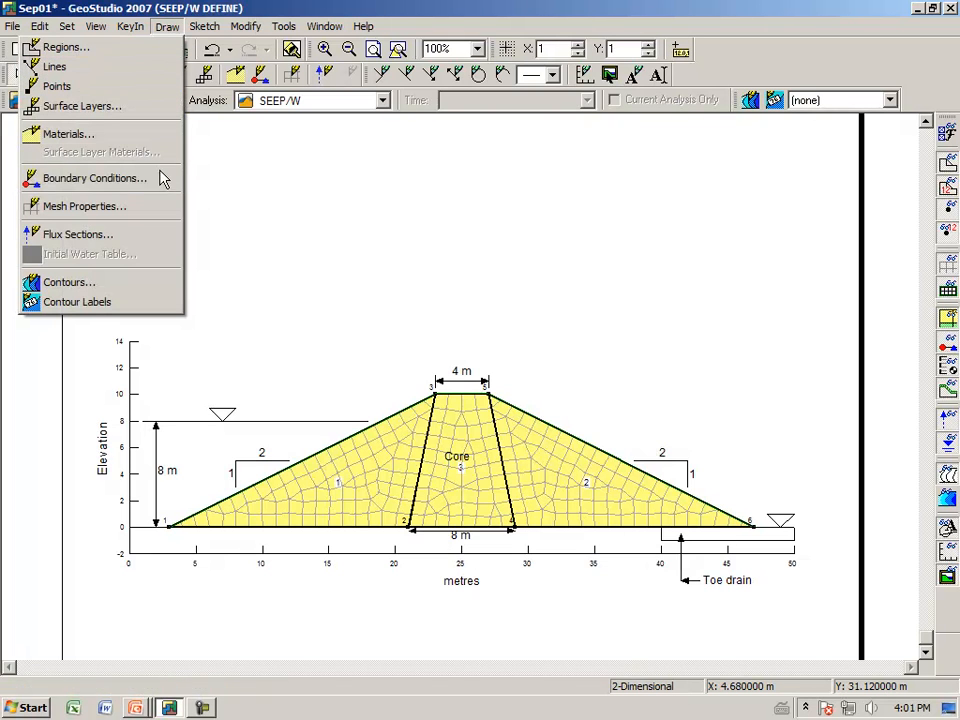
left_click(154, 207)
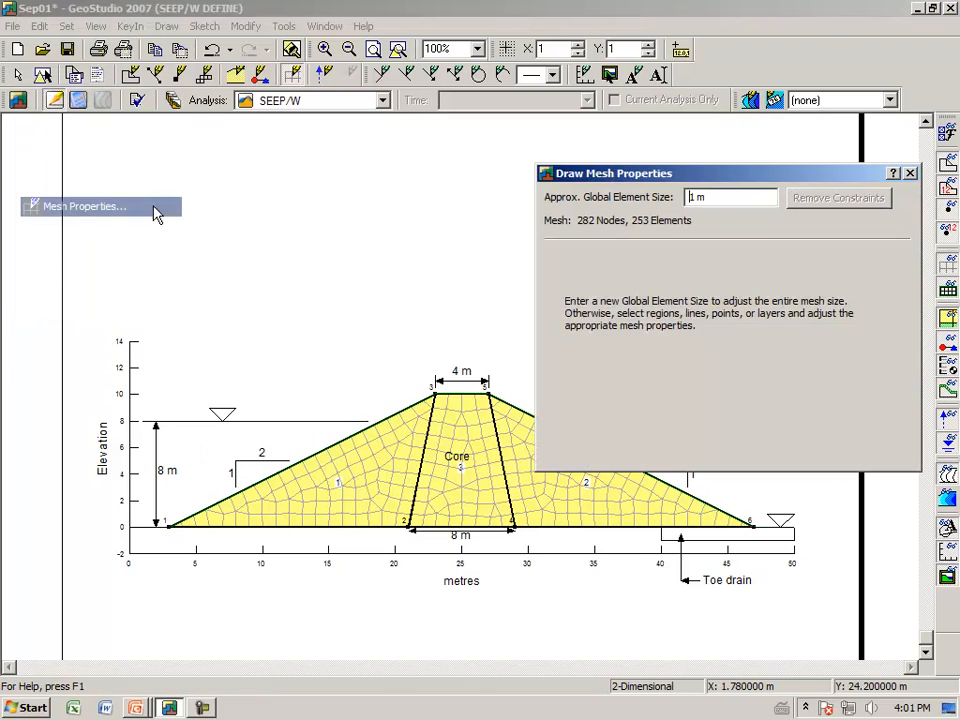
left_click(478, 510)
left_click(600, 366)
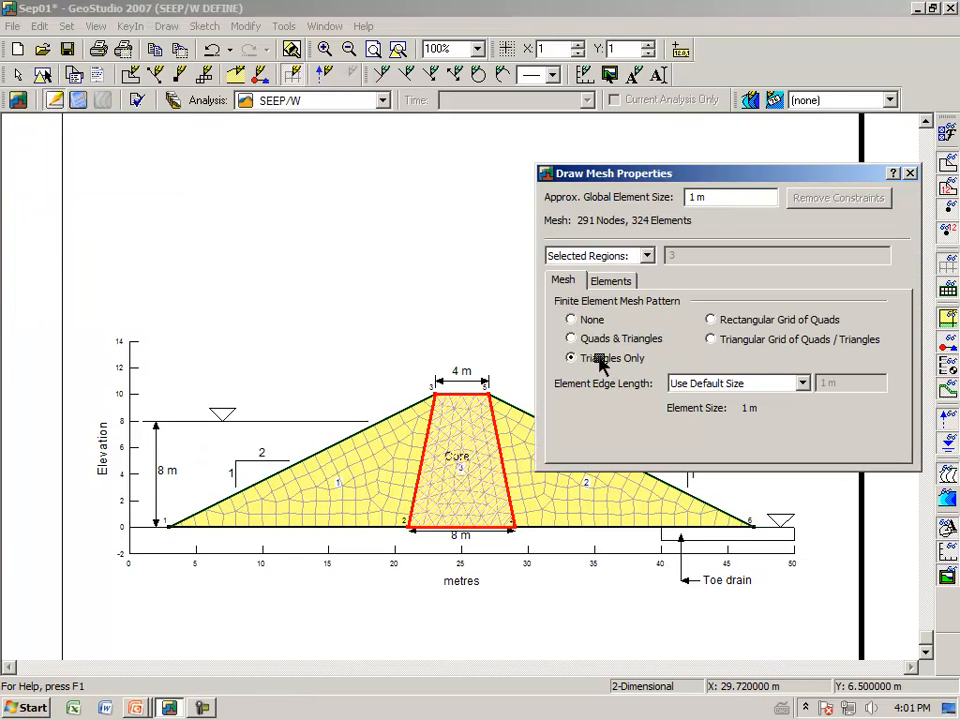
left_click(712, 321)
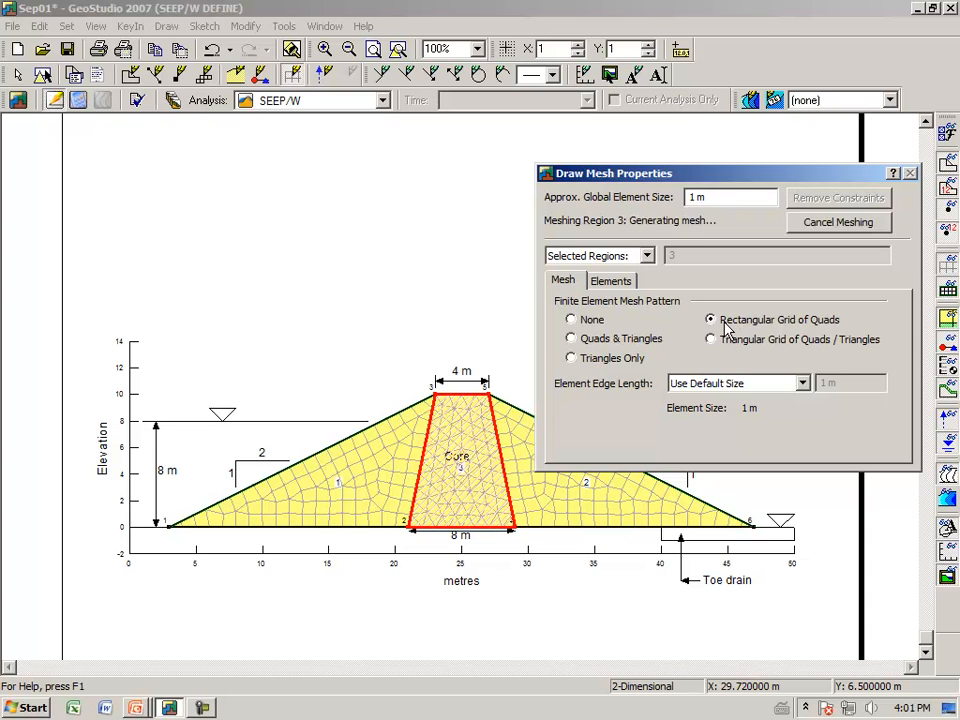
left_click(572, 340)
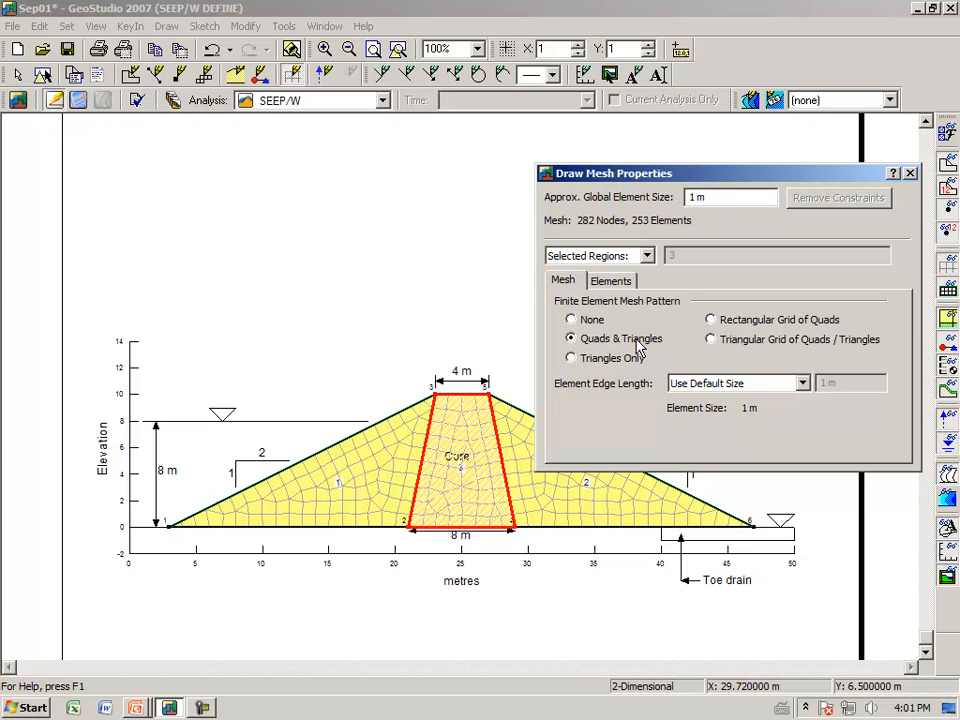
Step: Try the Triangles Only mesh pattern for the core region once more and return it to Quads & Triangles
left_click(571, 360)
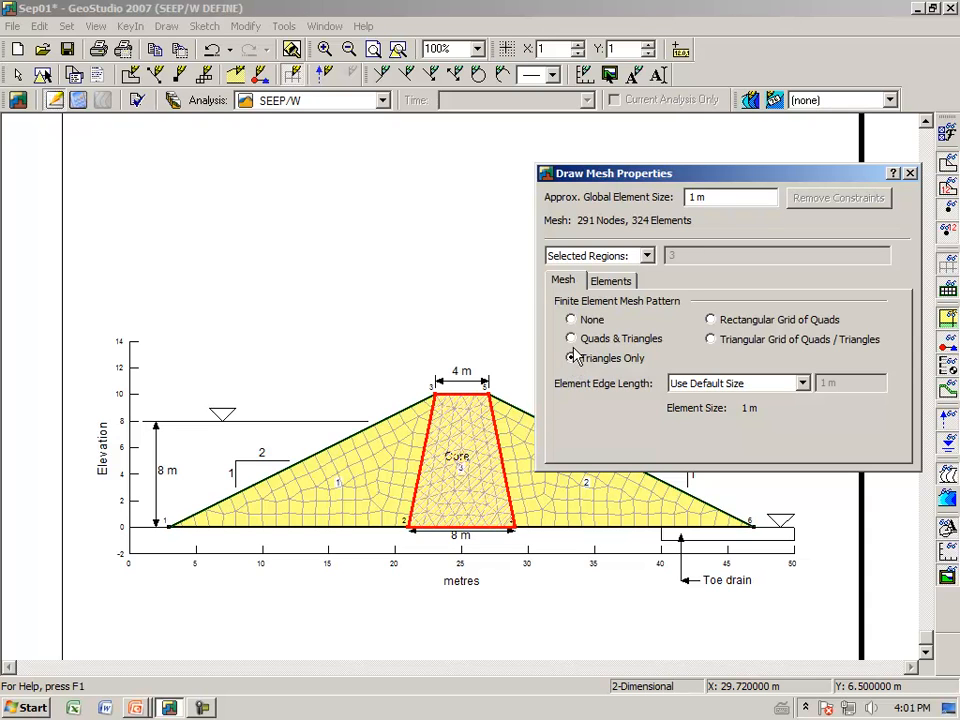
left_click(571, 339)
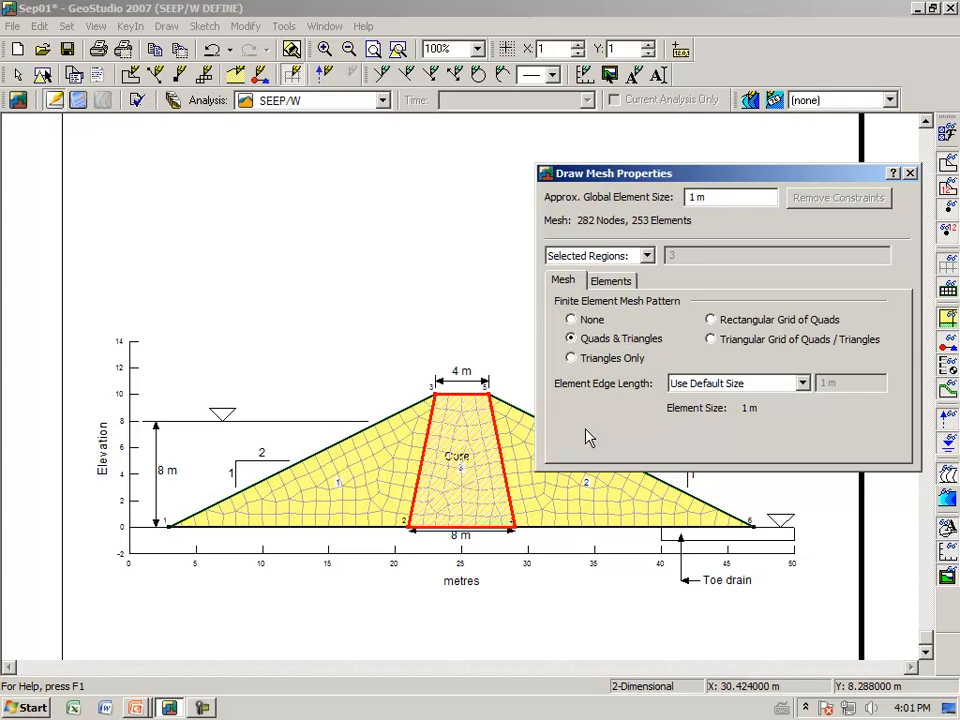
Step: Examine the core region's element settings for secondary nodes, thickness and integration order, and close the mesh properties
left_click(613, 282)
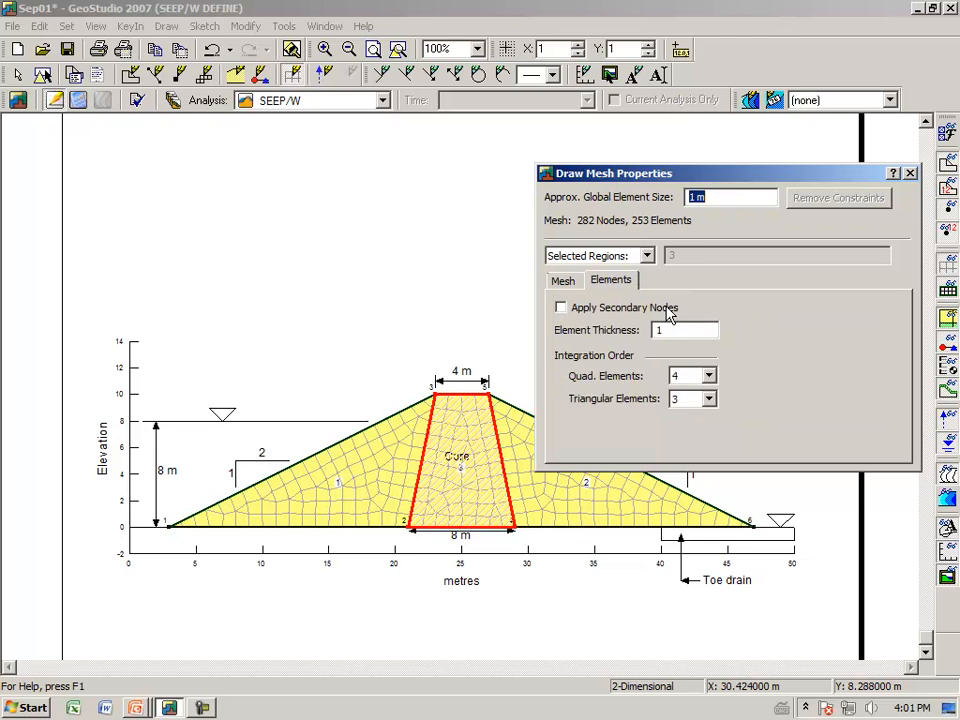
left_click(561, 284)
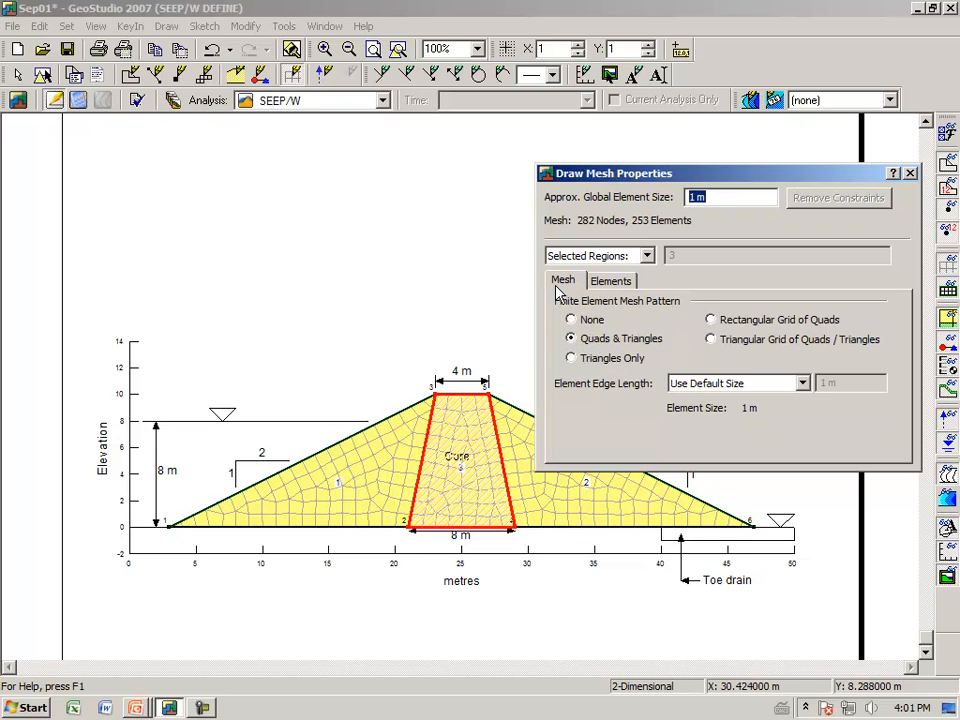
left_click(910, 174)
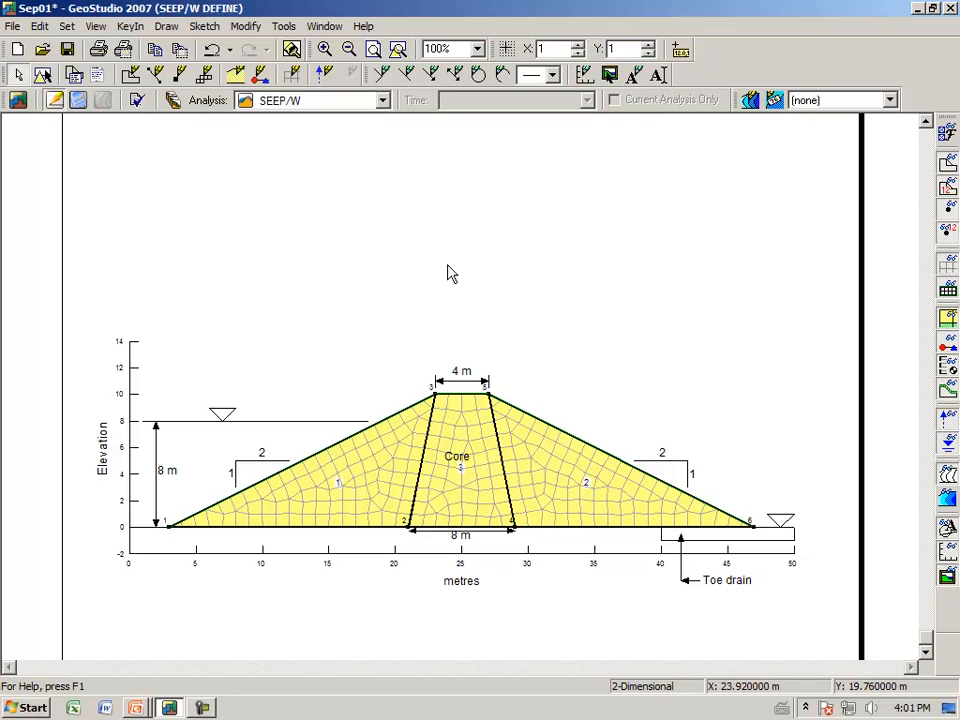
key("alt+Tab")
key("alt+Tab")
key("alt+Tab")
key("alt+Tab")
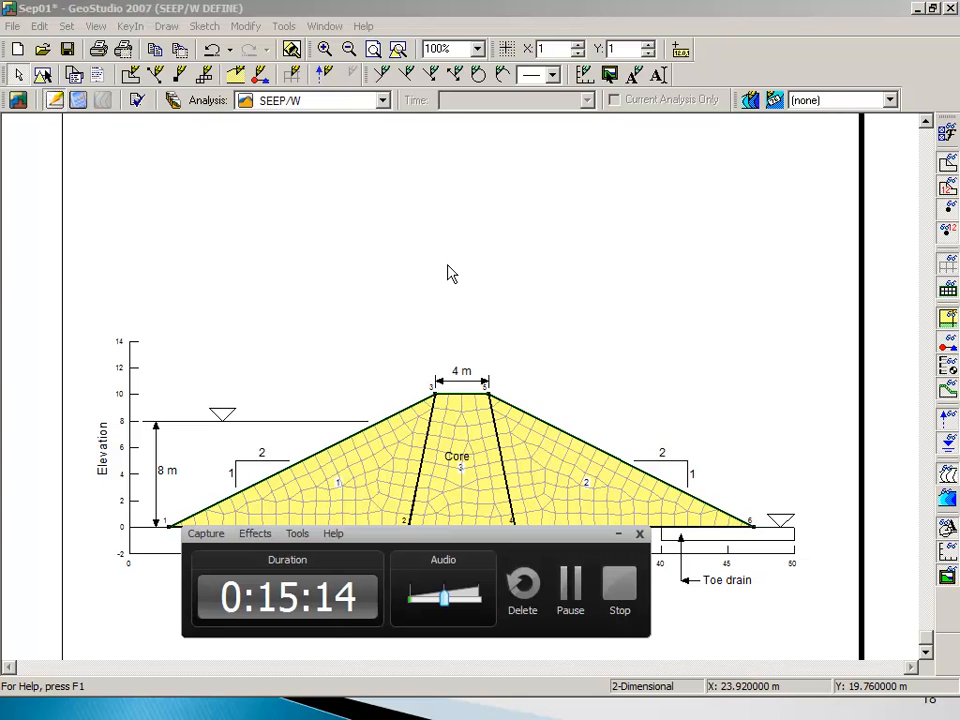